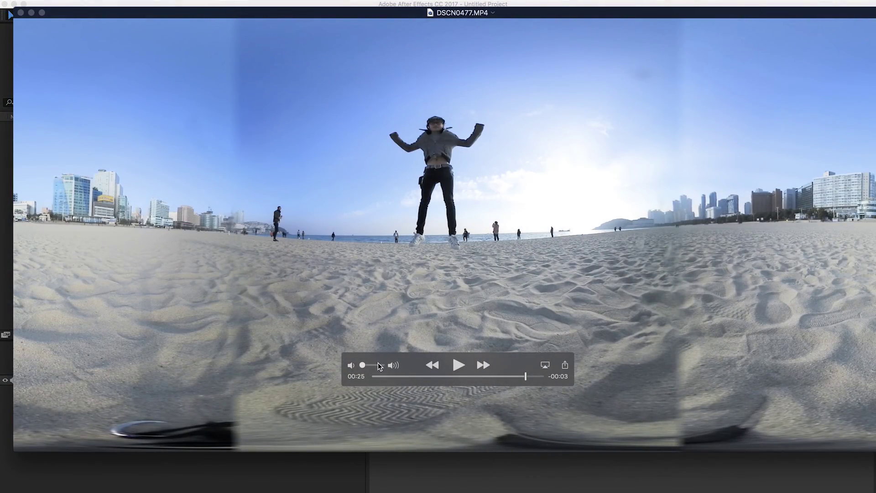
- Scrub the QuickTime beach clip back to 00:00 and switch to the empty After Effects project
click(378, 377)
drag(378, 377, 372, 377)
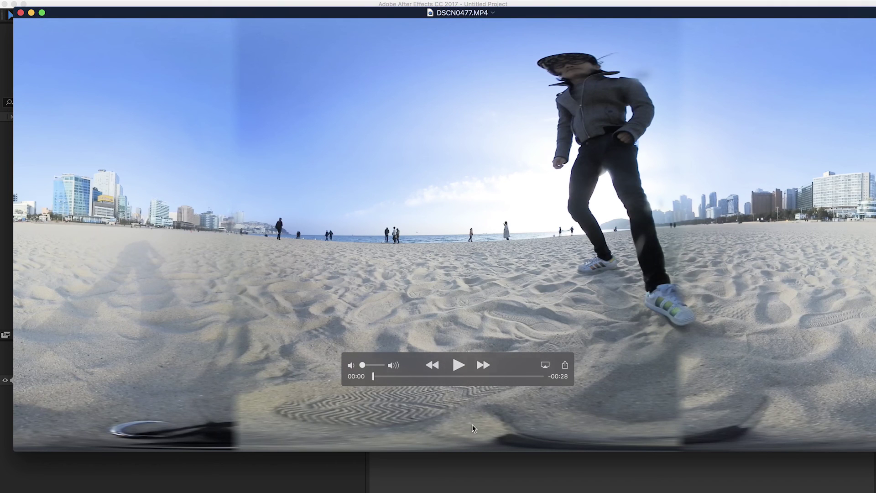
click(549, 465)
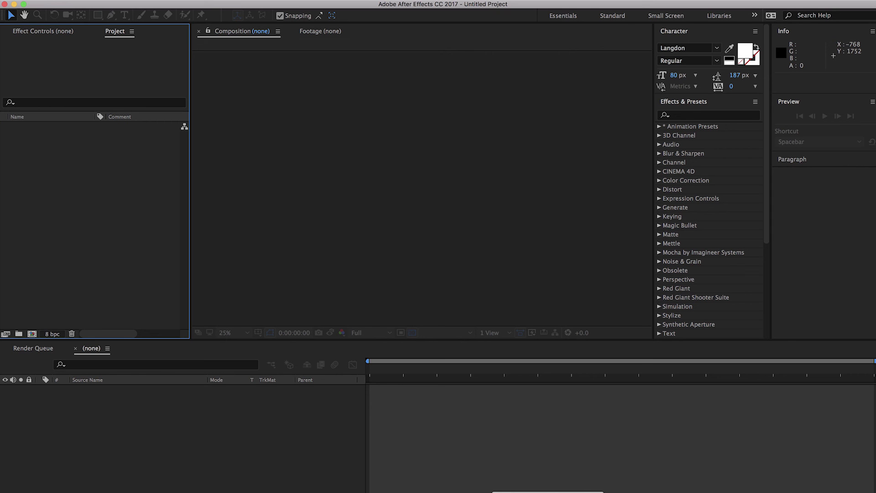
- Play through the beach clip, pausing at 00:08, 00:16 and finally 00:22, then shift the window left
click(744, 485)
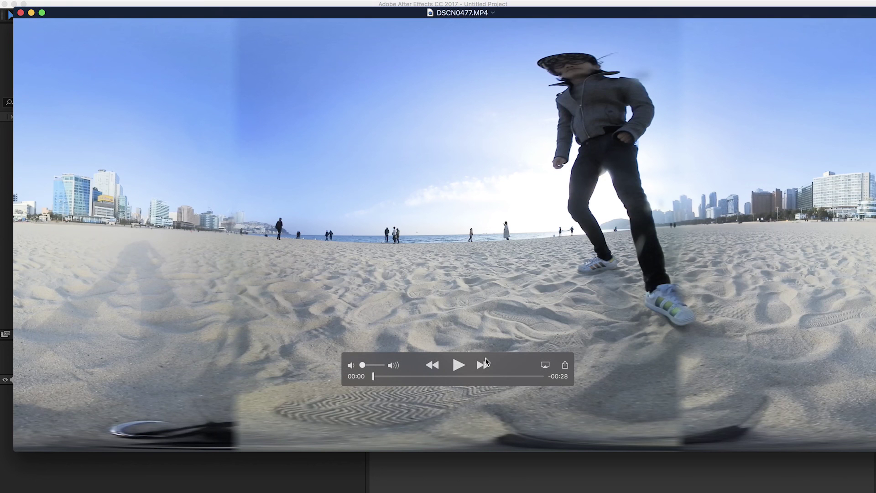
click(459, 365)
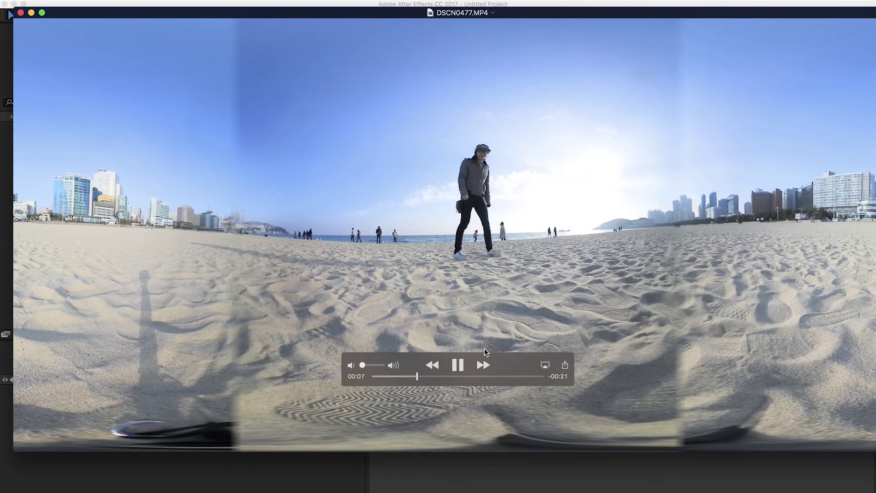
click(461, 372)
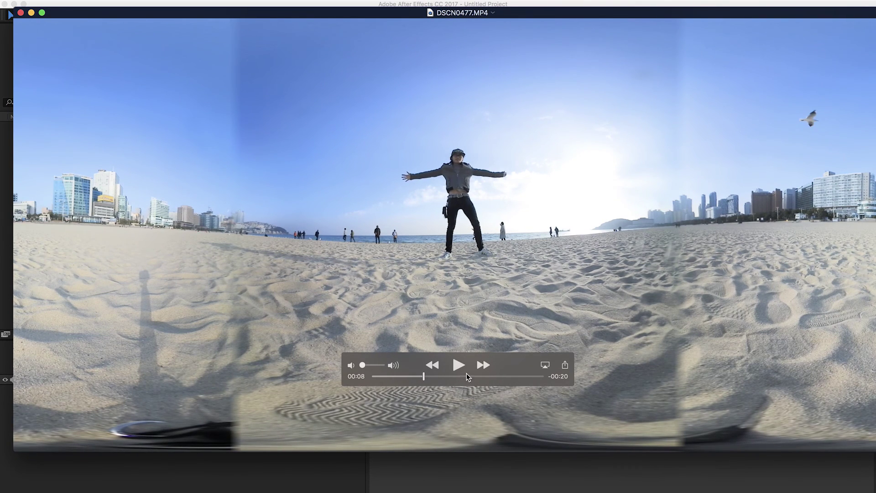
click(462, 371)
click(461, 370)
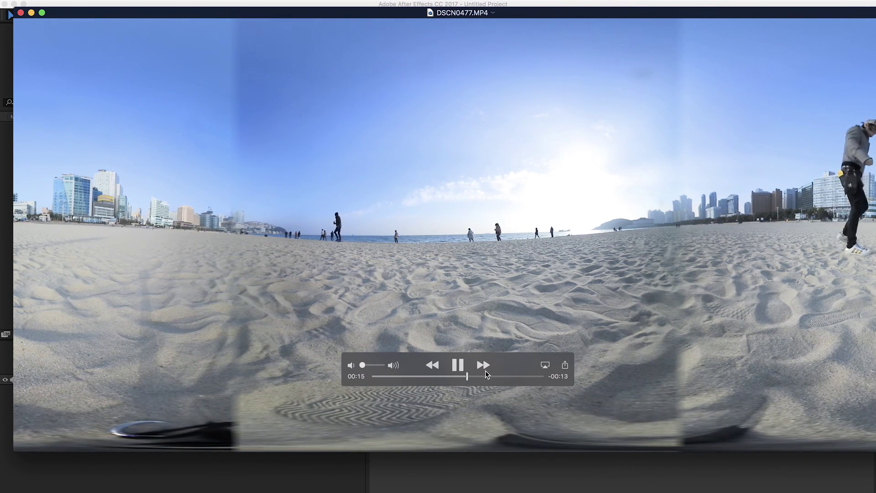
click(458, 374)
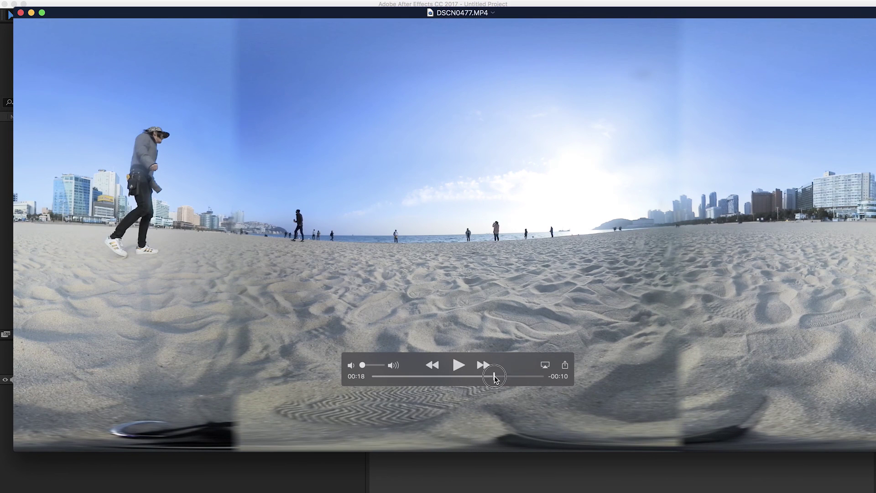
click(462, 370)
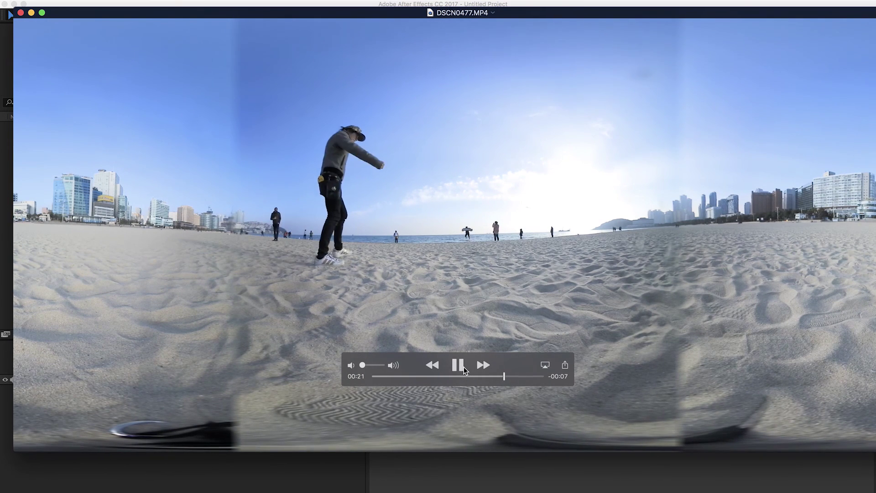
click(463, 367)
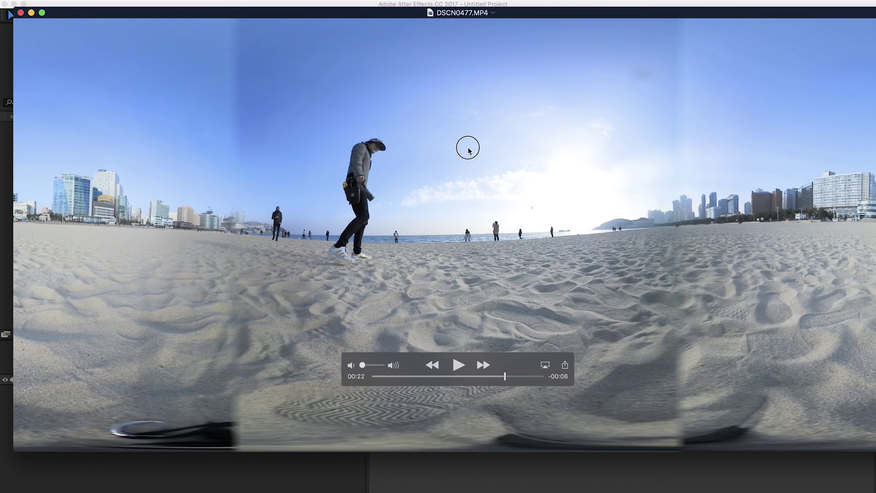
drag(467, 146, 425, 147)
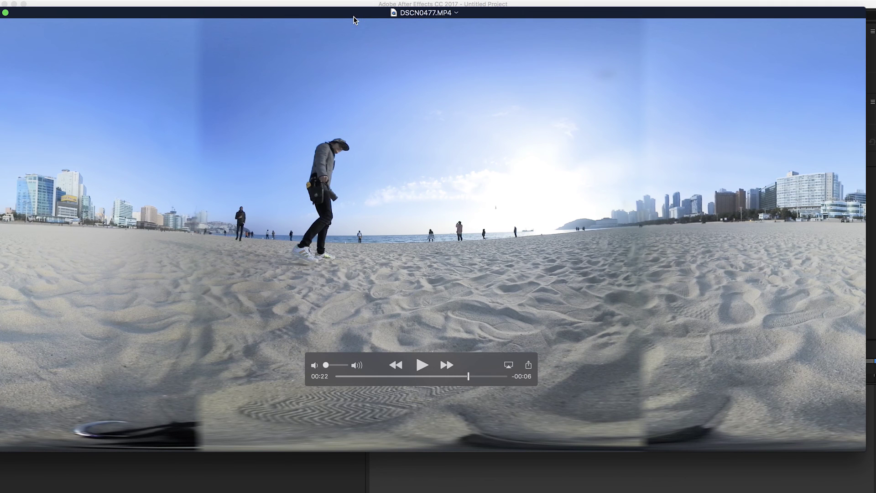
- Move the QuickTime window back right, resume playback and jump back to 00:13
drag(308, 17, 330, 19)
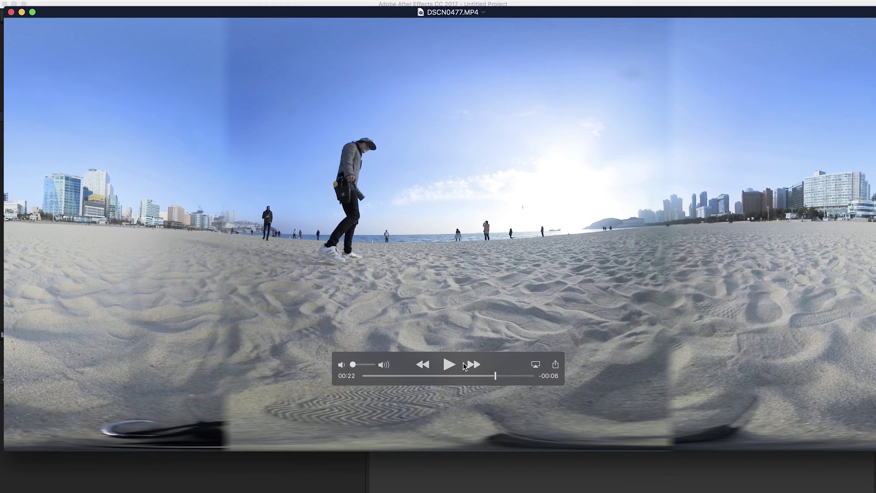
click(449, 364)
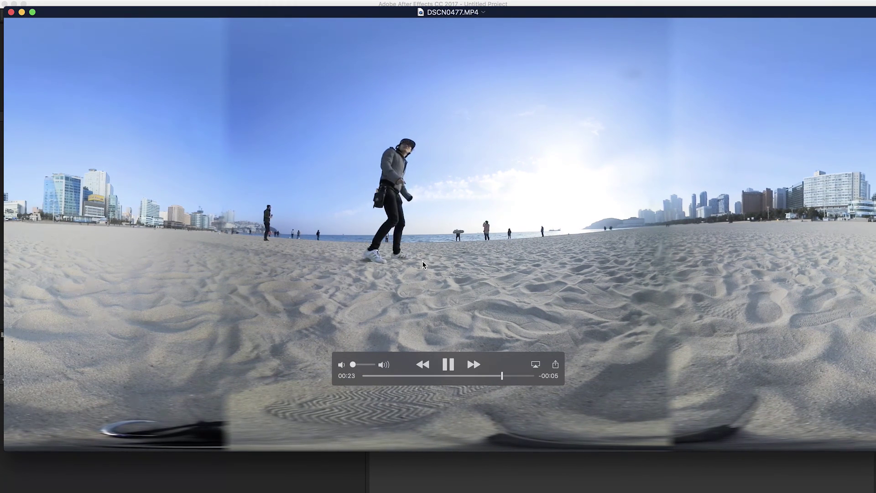
click(441, 376)
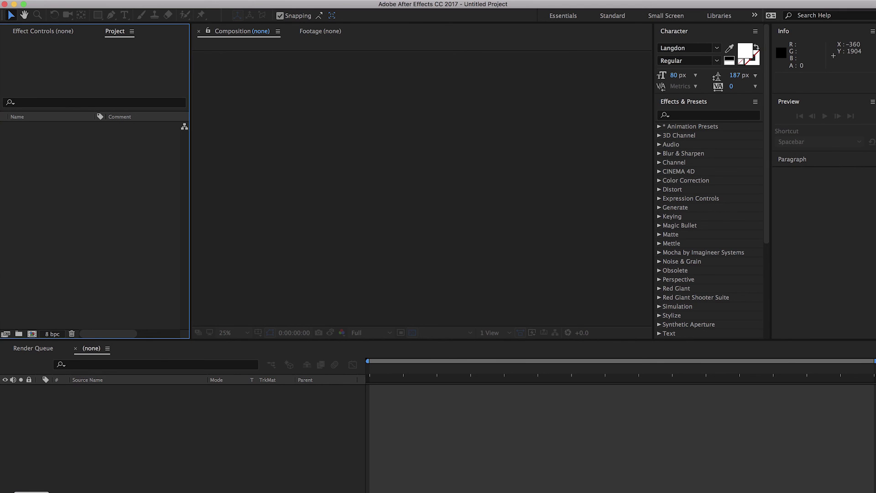
- Import DSCN0477.MP4 from Finder and create a new composition from it
key(super+Tab)
drag(358, 141, 88, 193)
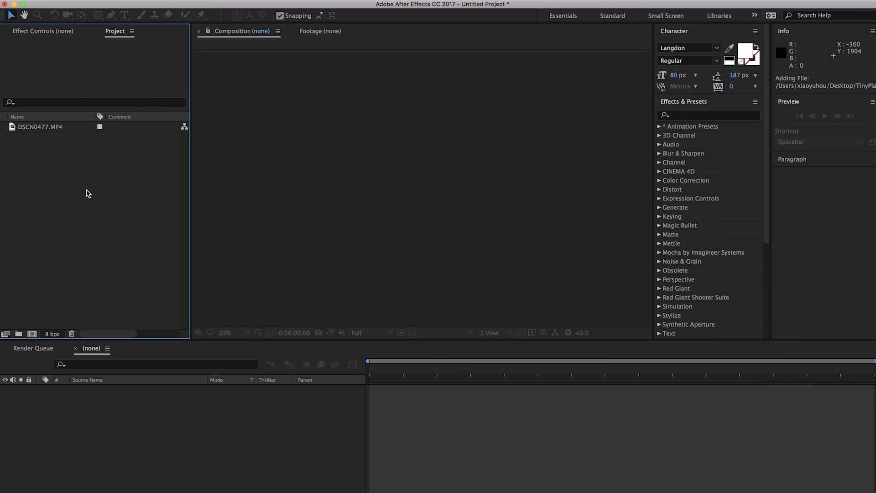
click(19, 127)
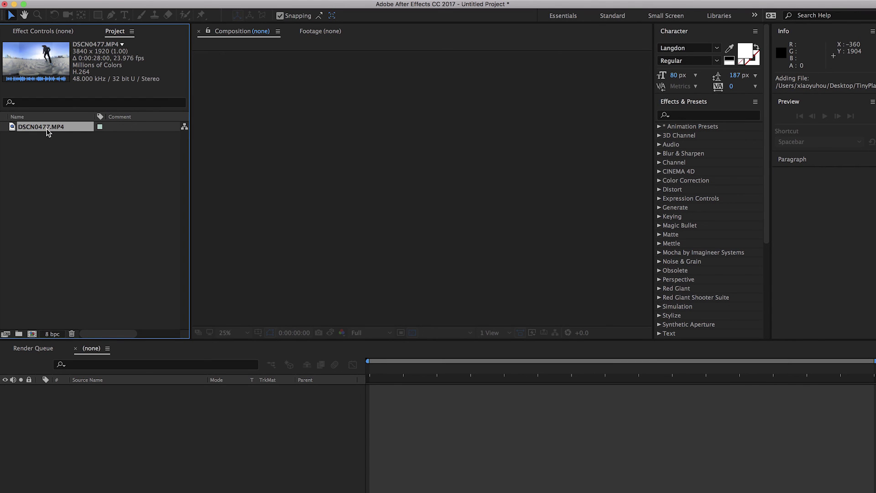
drag(48, 133, 38, 333)
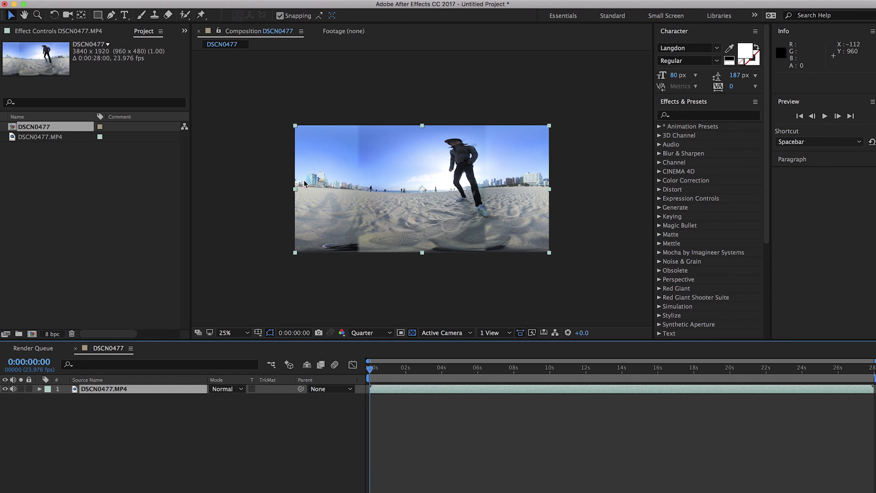
- Unlock the aspect ratio, make the composition 3840 × 3840, and move the footage into the upper half
click(153, 0)
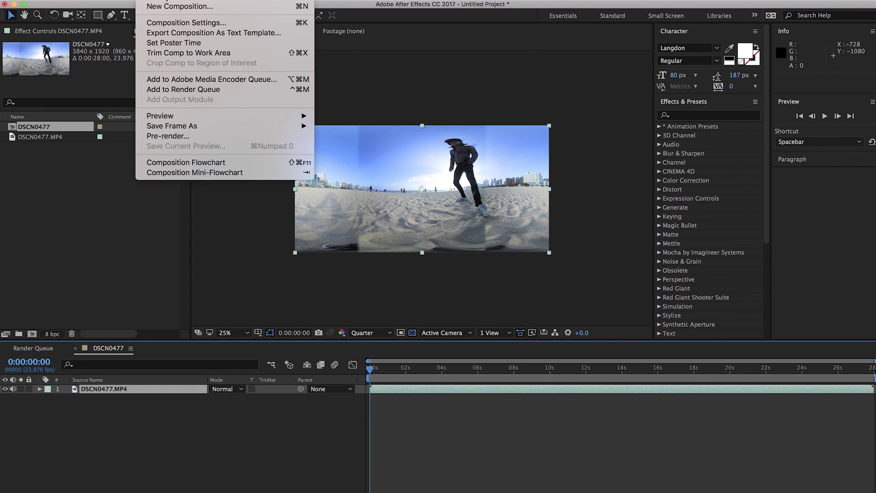
click(176, 24)
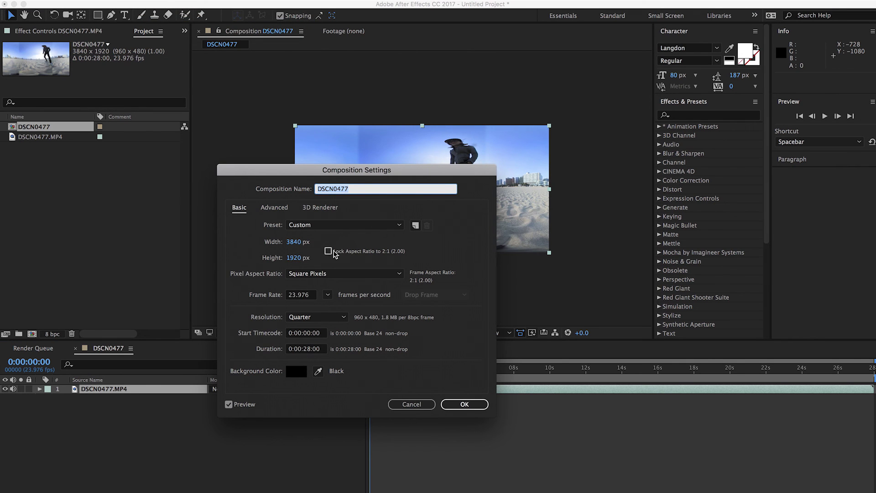
click(328, 251)
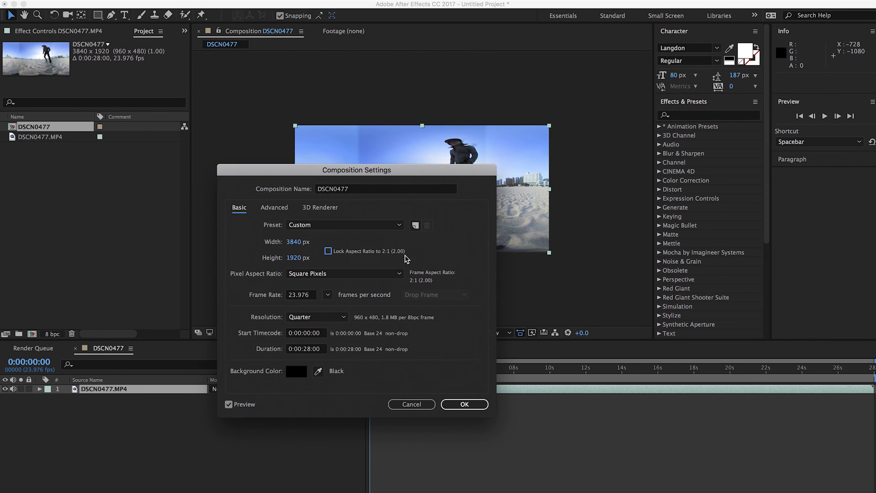
click(291, 258)
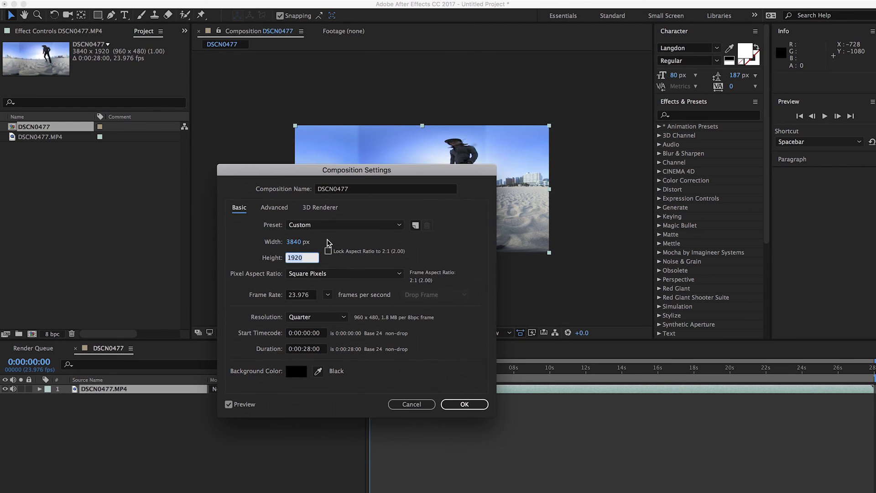
text(3840)
key(Return)
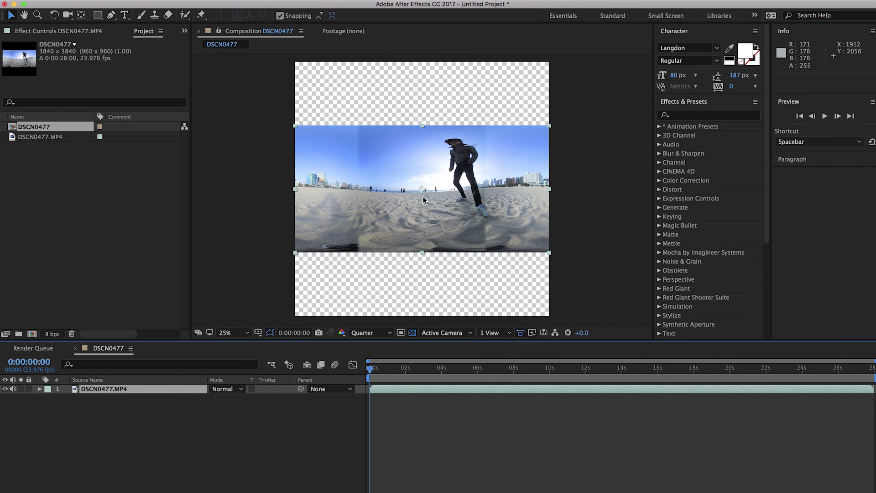
drag(436, 195, 430, 132)
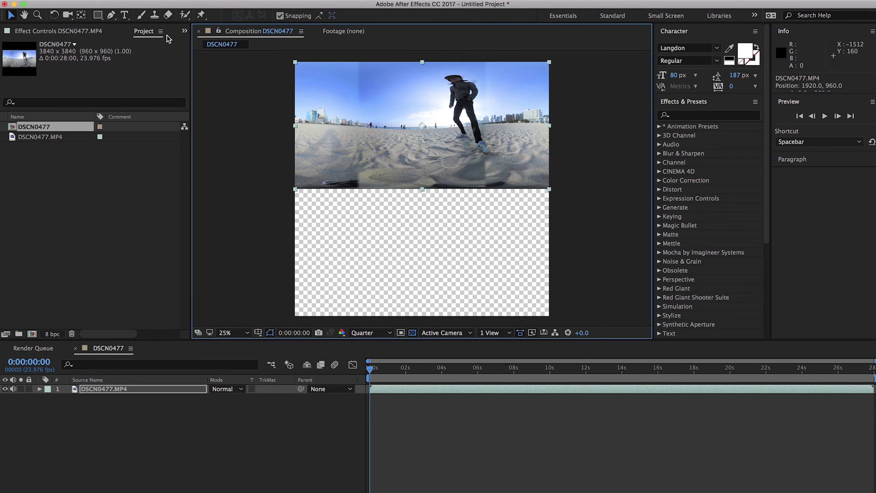
- Flip the beach footage layer vertically, then select the DSCN0477 composition in the Project panel
click(201, 1)
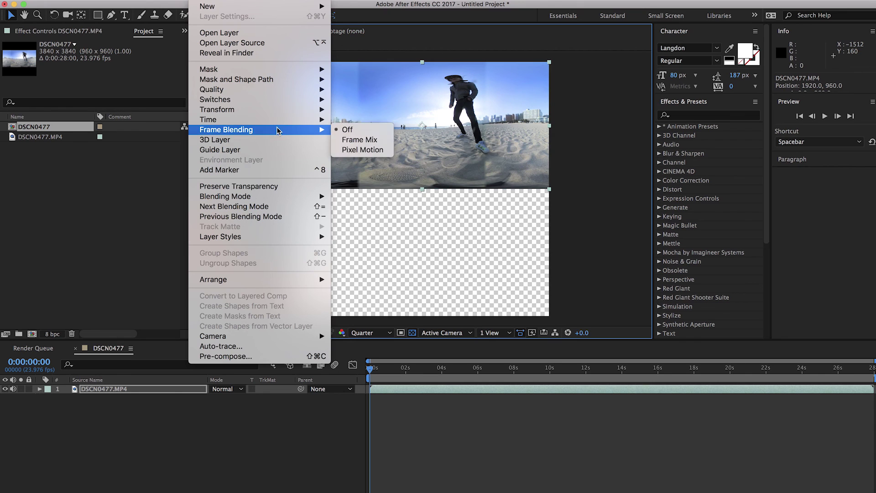
mouse_move(274, 110)
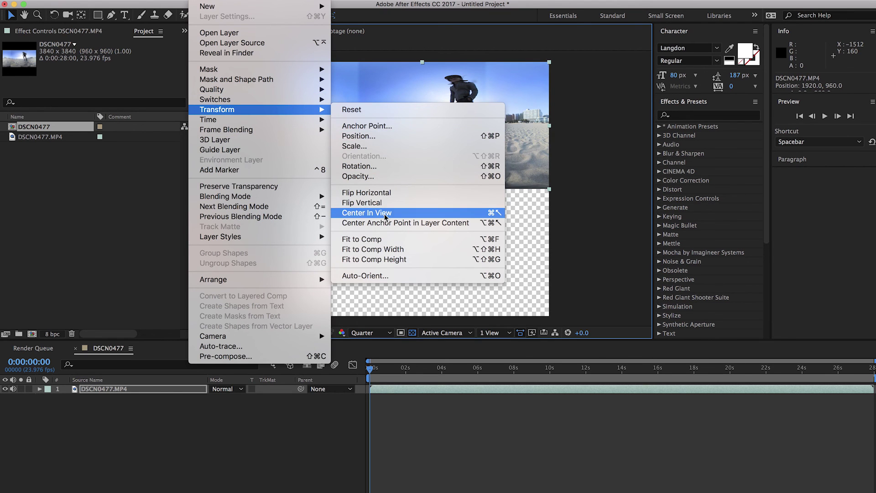
click(365, 202)
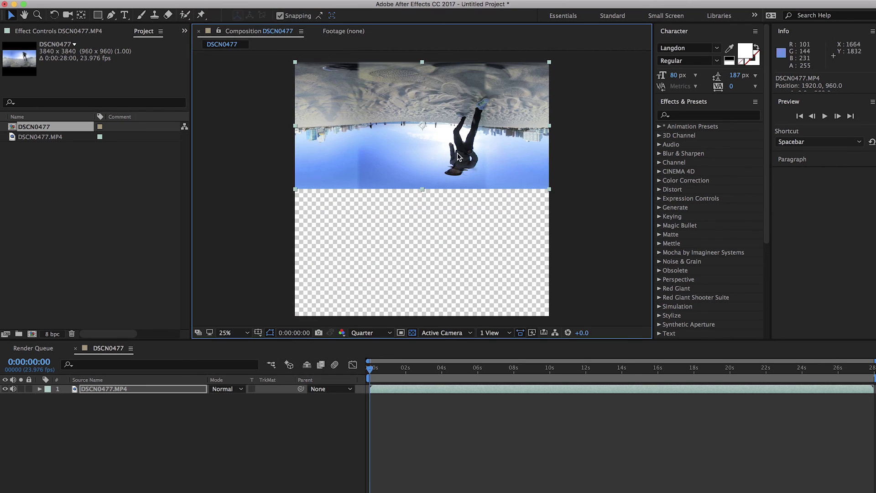
click(111, 248)
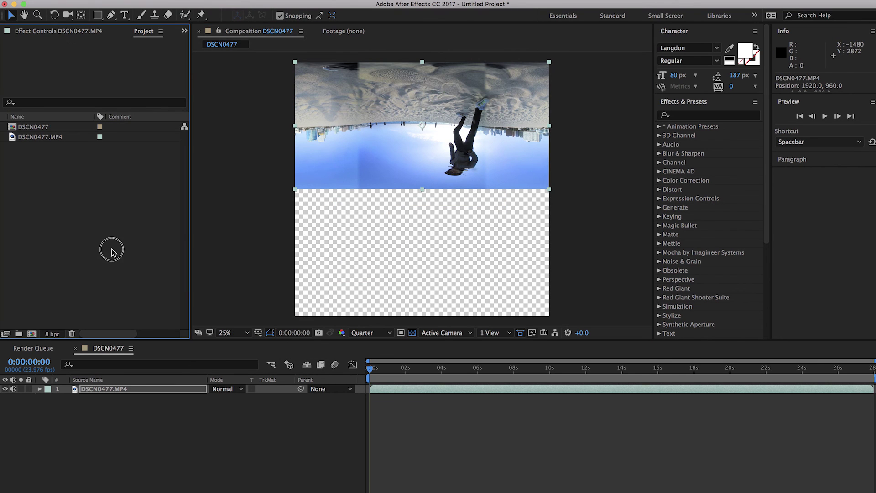
click(37, 130)
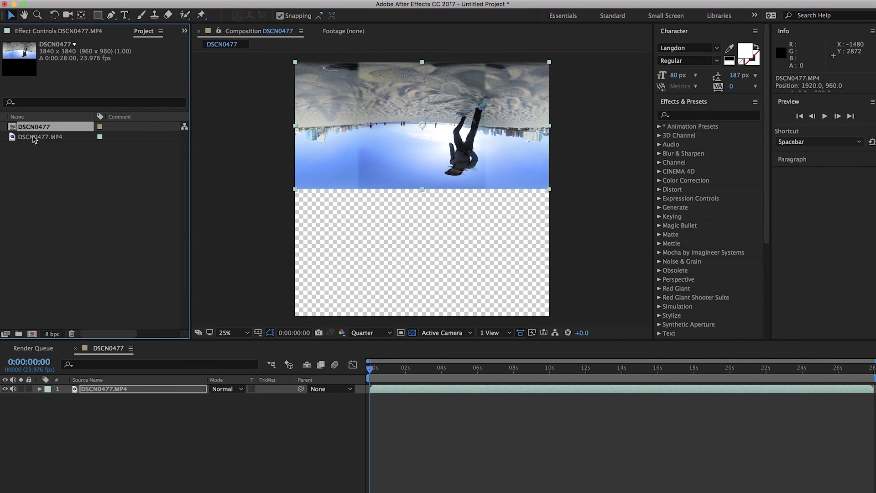
- Rename the DSCN0477 composition to 'keymission-footage'
right_click(29, 131)
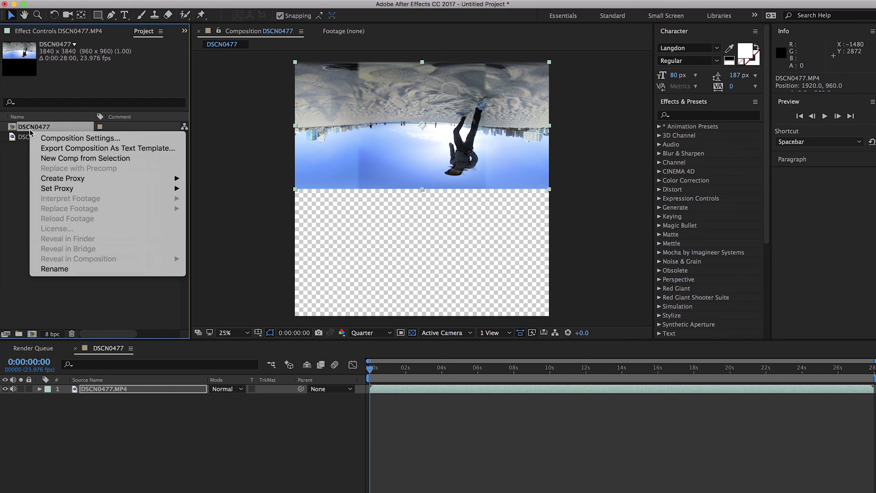
click(139, 268)
text(keymission-footage)
key(Return)
- Create a new 3840×2160 composition and add keymission-footage to it as a layer
click(32, 334)
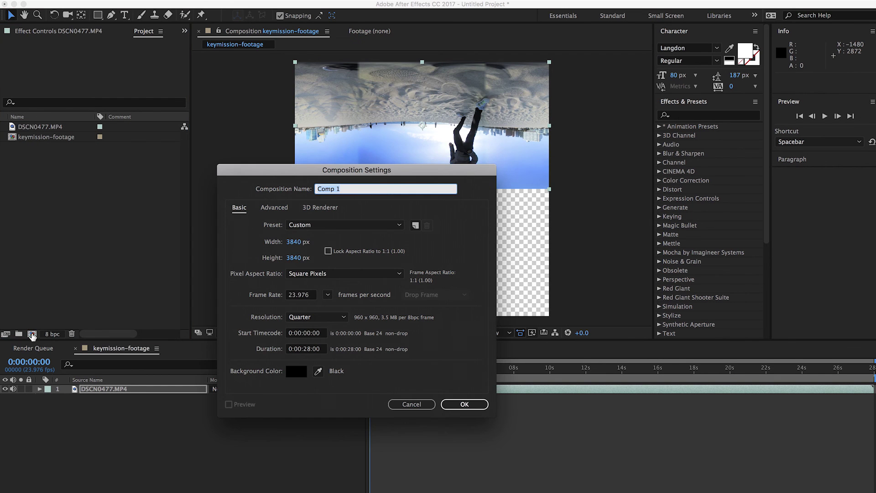
click(299, 258)
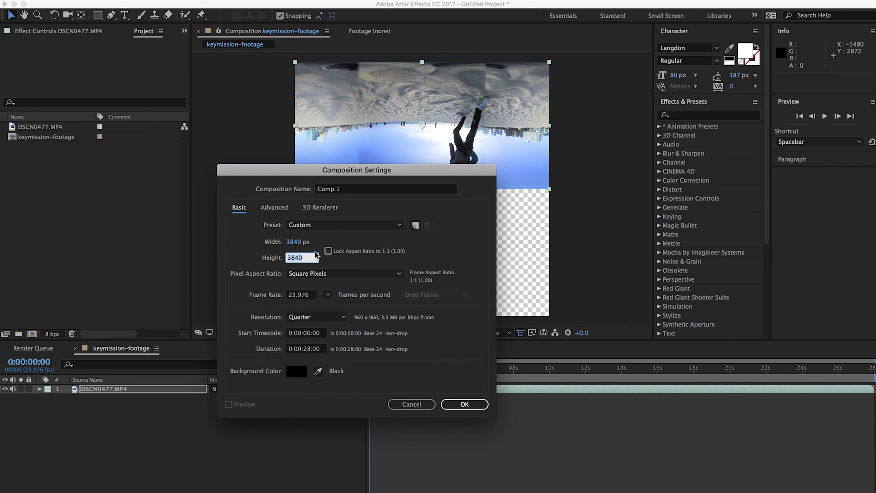
text(2160)
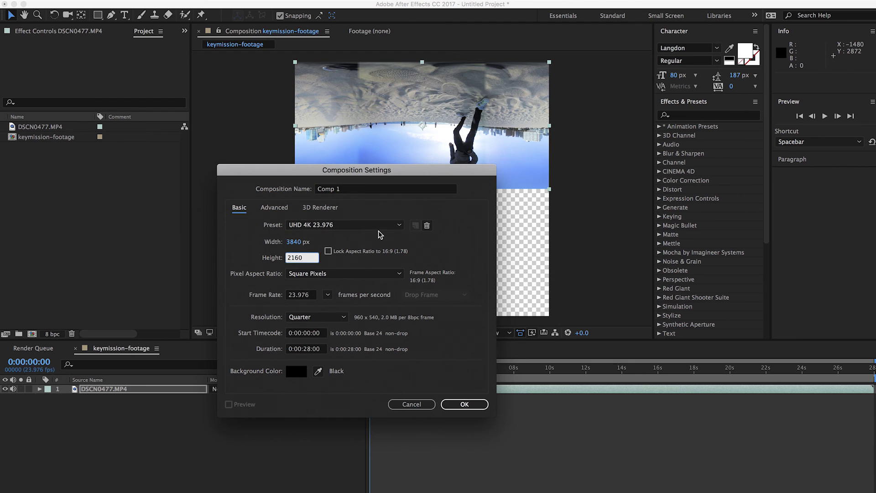
key(Return)
click(30, 141)
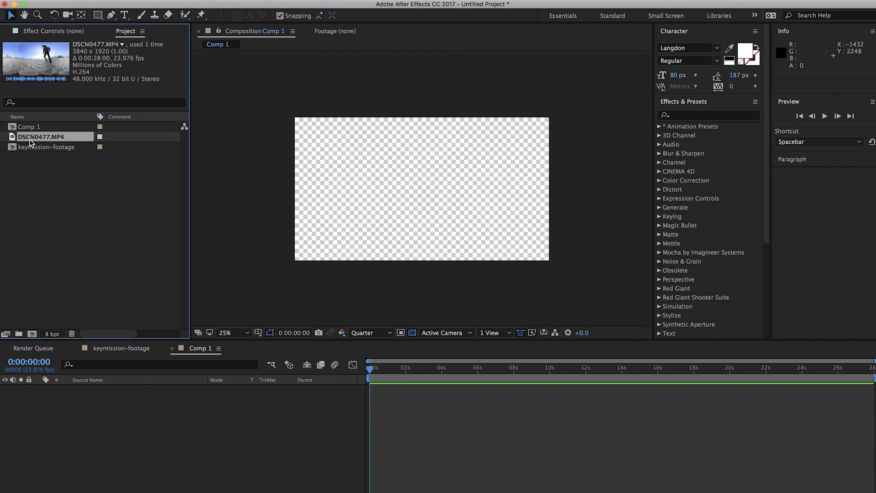
click(27, 147)
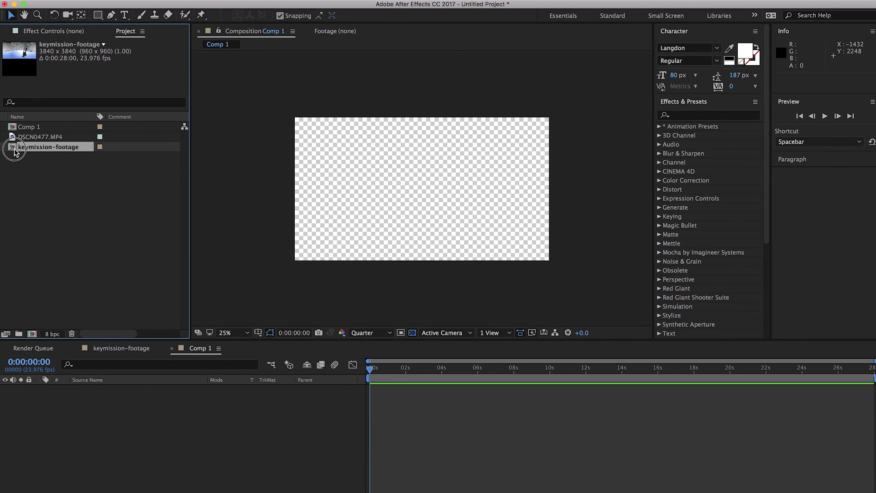
drag(13, 152, 97, 449)
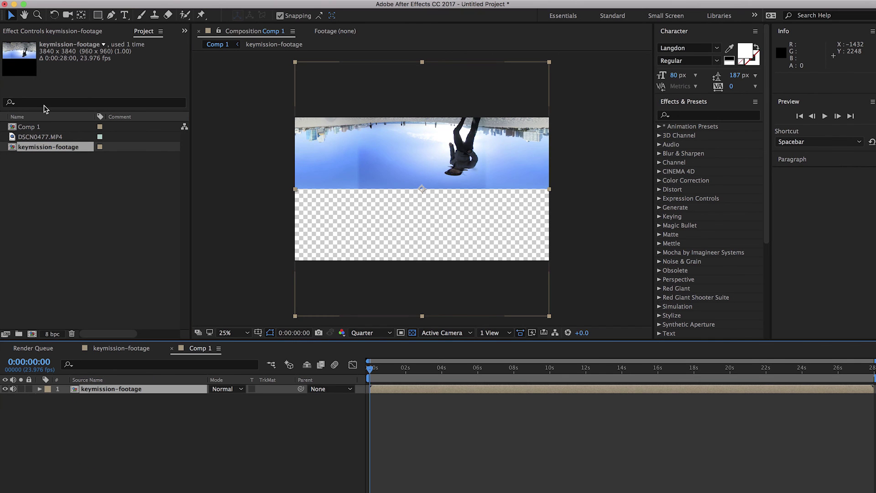
- Rename Comp 1 to 'main'
click(27, 128)
right_click(27, 128)
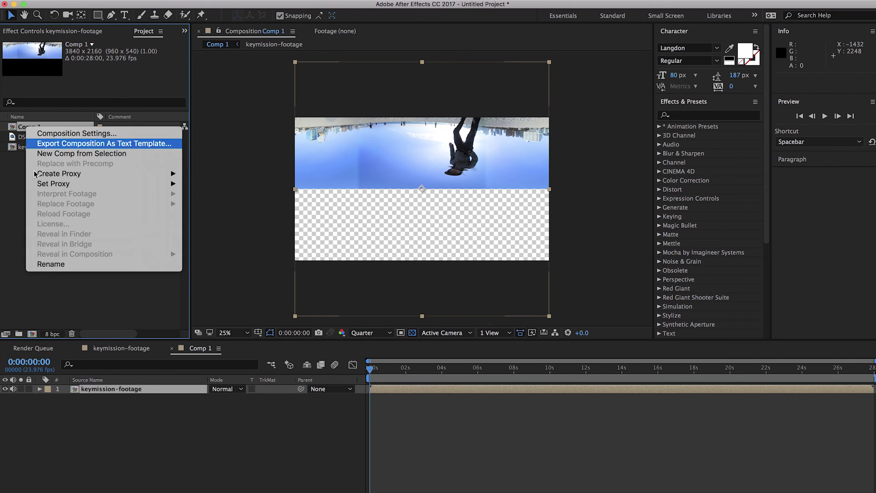
click(53, 268)
text(main)
key(Return)
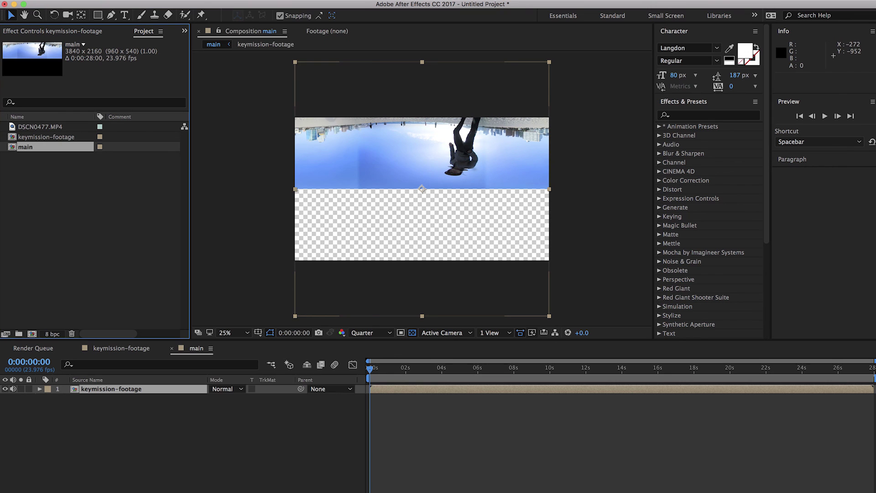
right_click(245, 251)
- Apply the Distort > Polar Coordinates effect to the footage layer
click(488, 416)
click(229, 1)
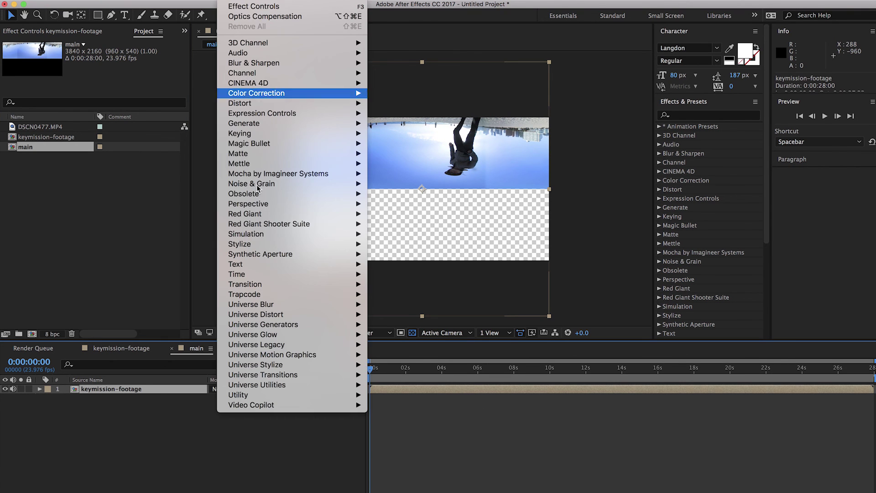
mouse_move(268, 234)
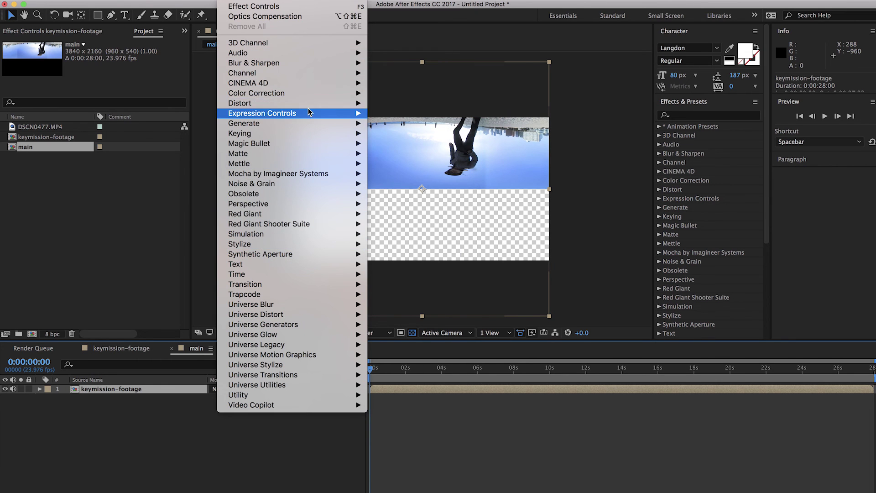
mouse_move(311, 104)
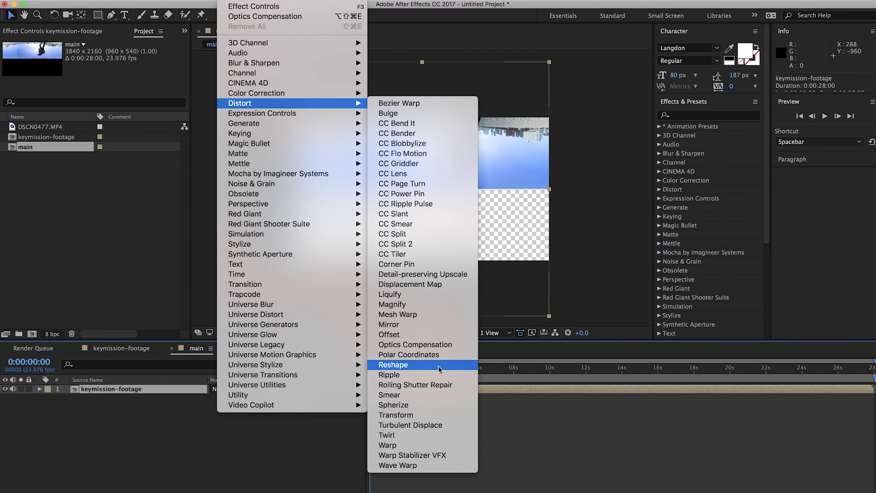
click(416, 357)
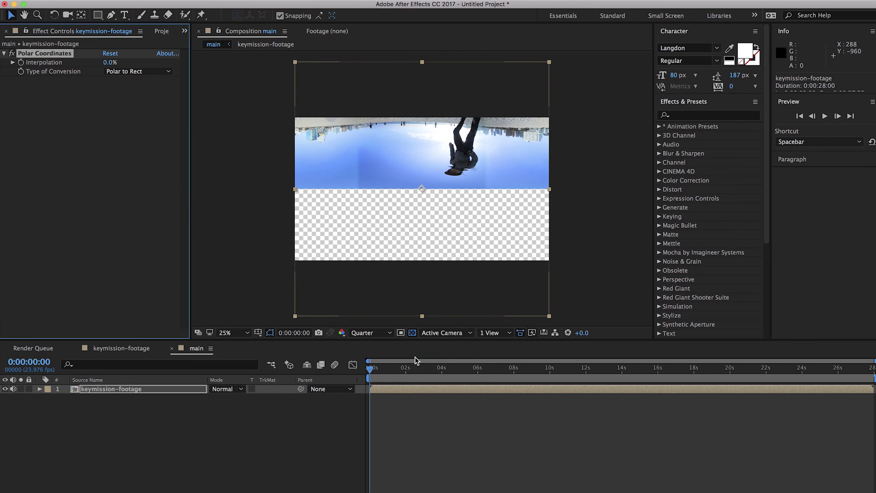
- Set Polar Coordinates to Rect to Polar with Interpolation at 100%
click(131, 76)
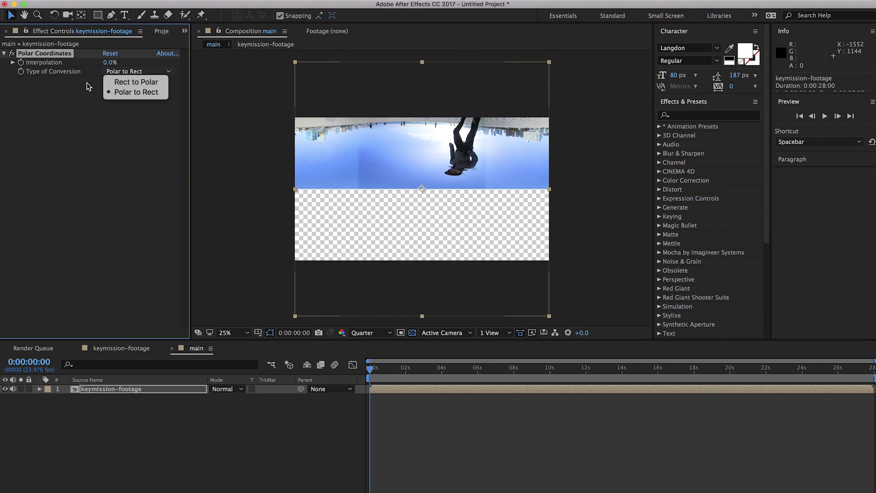
click(38, 78)
click(137, 72)
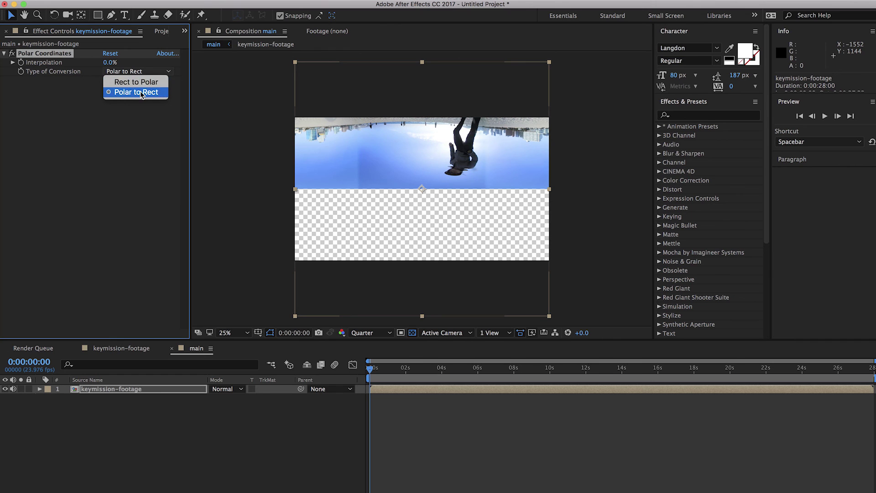
click(137, 82)
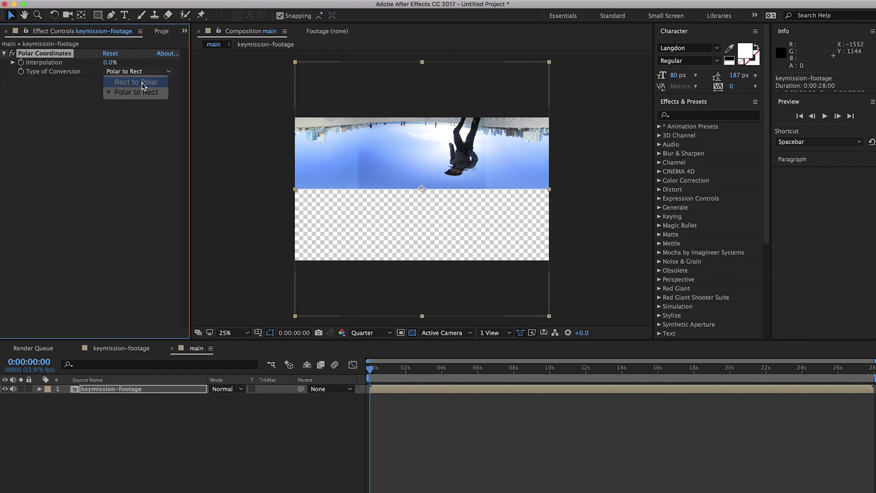
click(111, 63)
drag(110, 63, 231, 59)
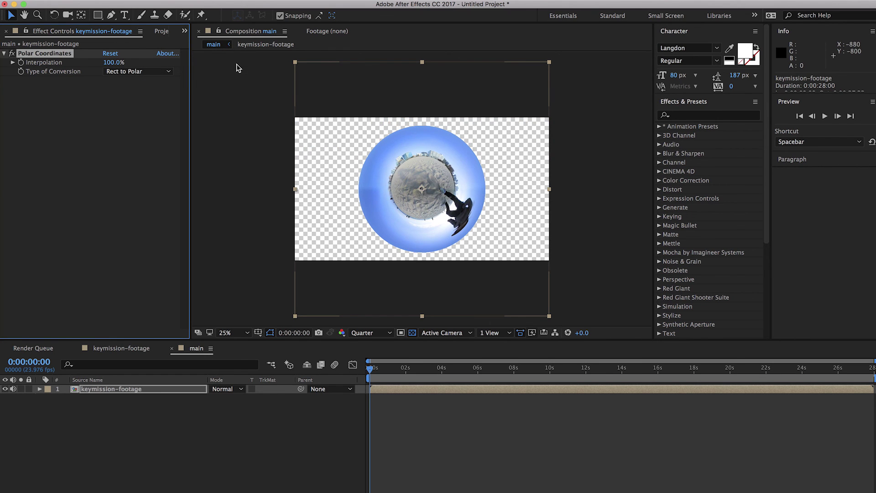
click(117, 59)
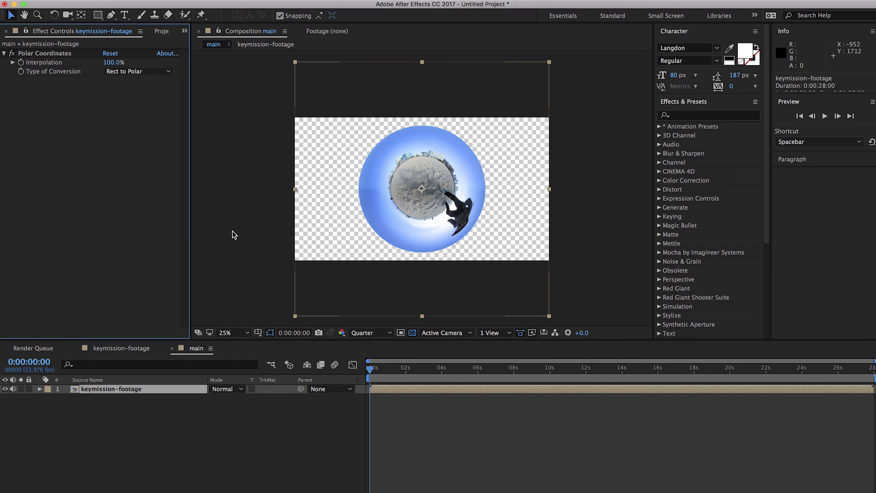
- Scrub the timeline from about one second in to preview the rotating planet
click(379, 216)
click(389, 378)
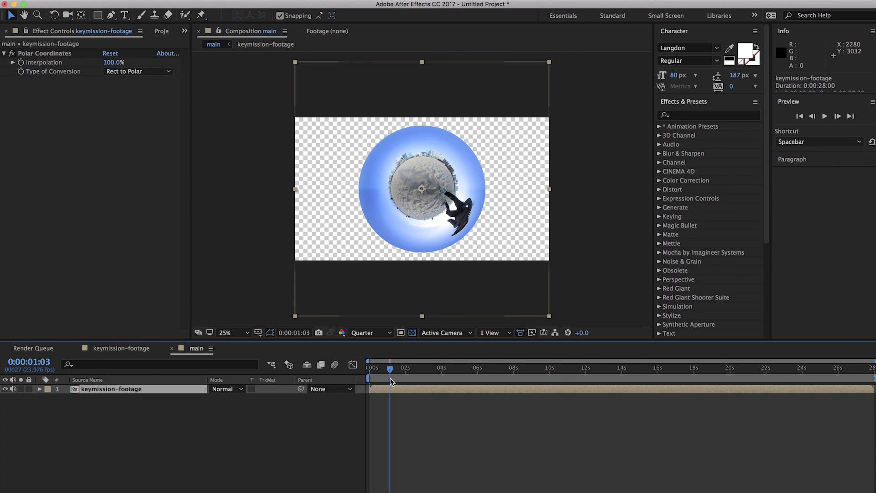
drag(391, 370, 431, 377)
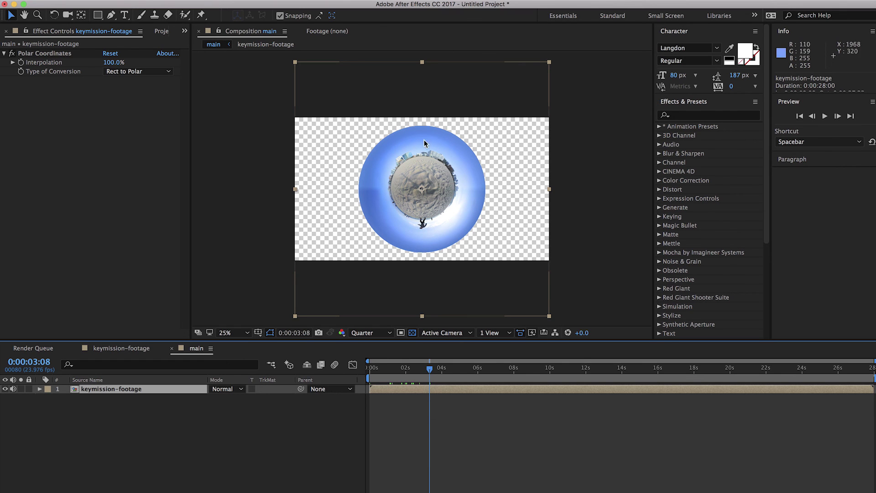
click(428, 165)
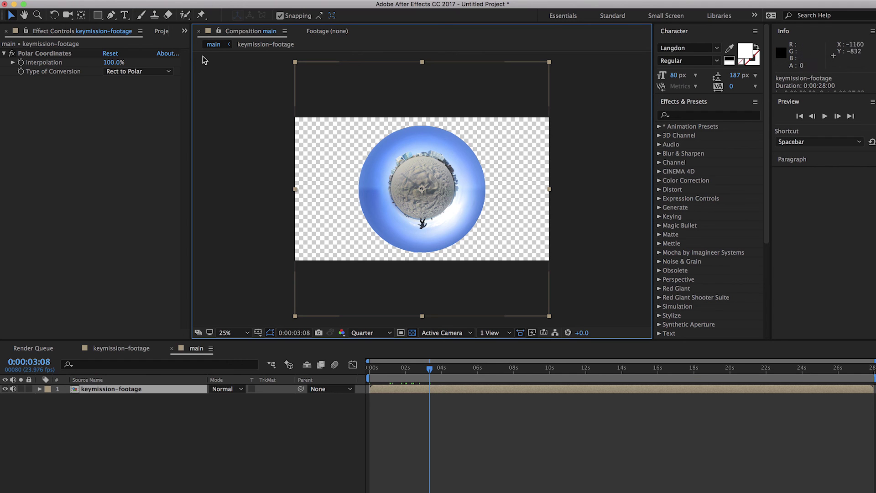
- Apply Layer > Transform > Flip Vertical to the keymission-footage layer so the figure stands on top
click(155, 1)
mouse_move(201, 1)
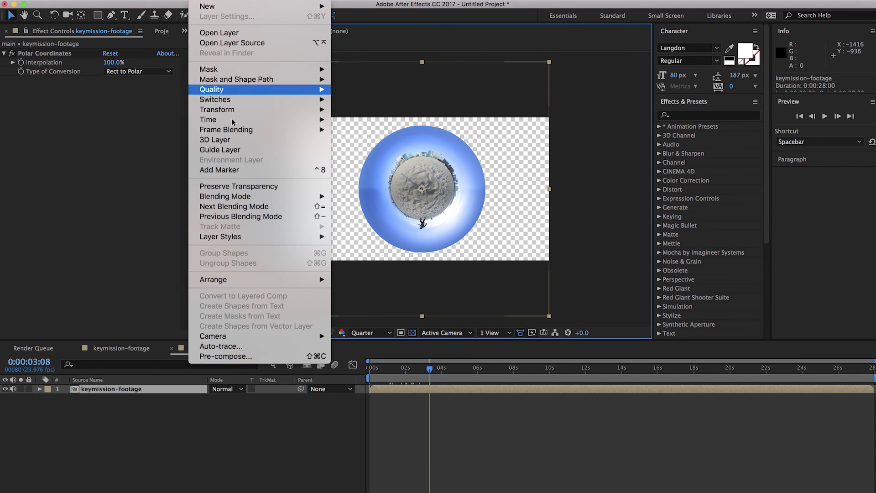
mouse_move(238, 110)
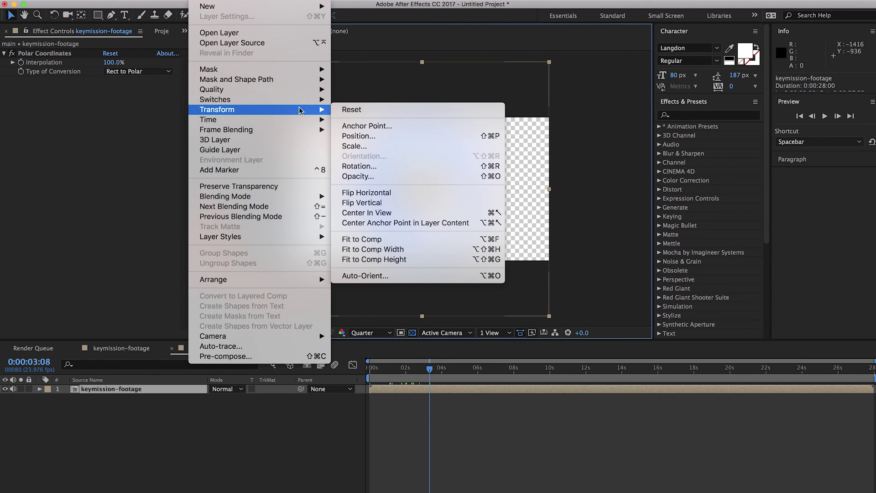
click(375, 203)
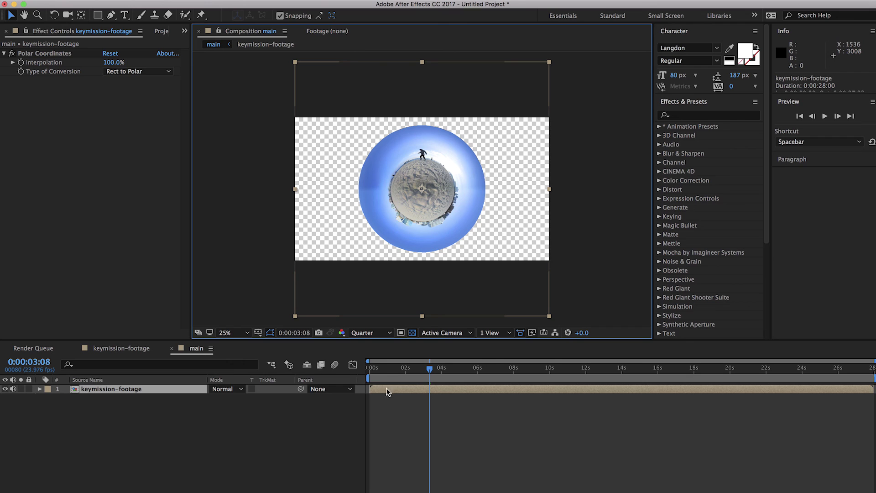
- Slide the keymission-footage layer so 0:00:07:09 aligns with the comp start, undoing a stray viewer move
drag(429, 368, 502, 382)
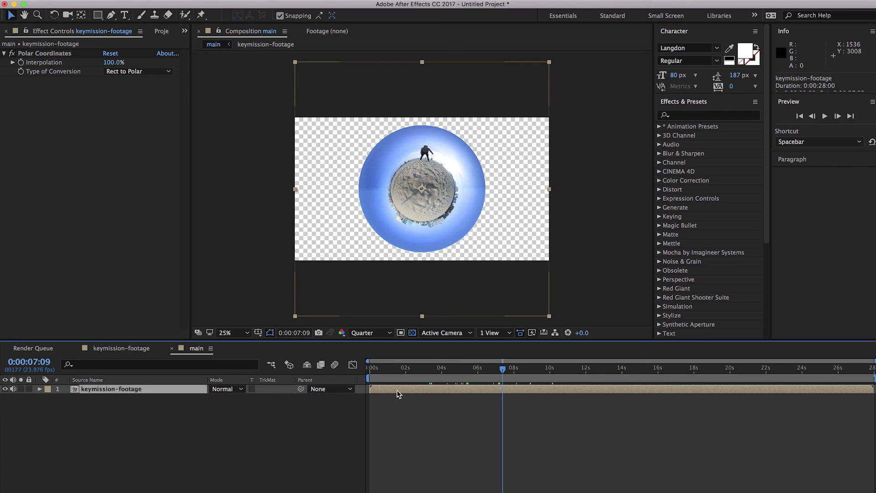
drag(366, 391, 385, 395)
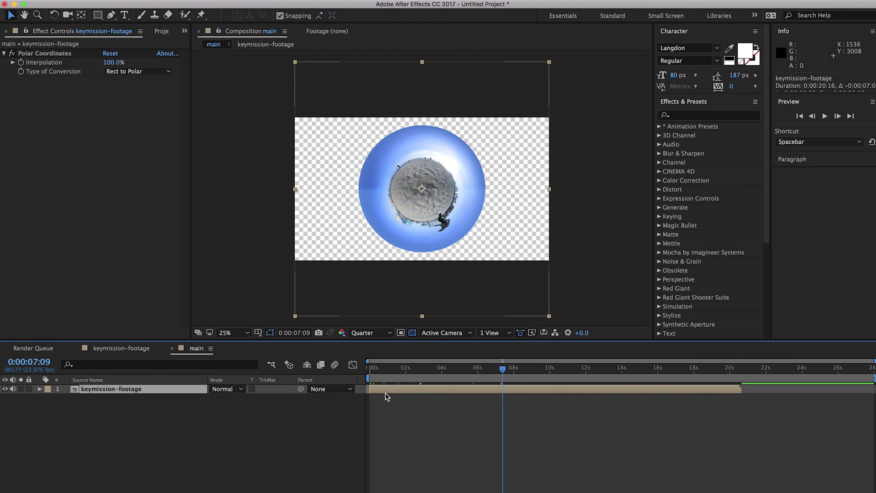
click(378, 368)
click(370, 368)
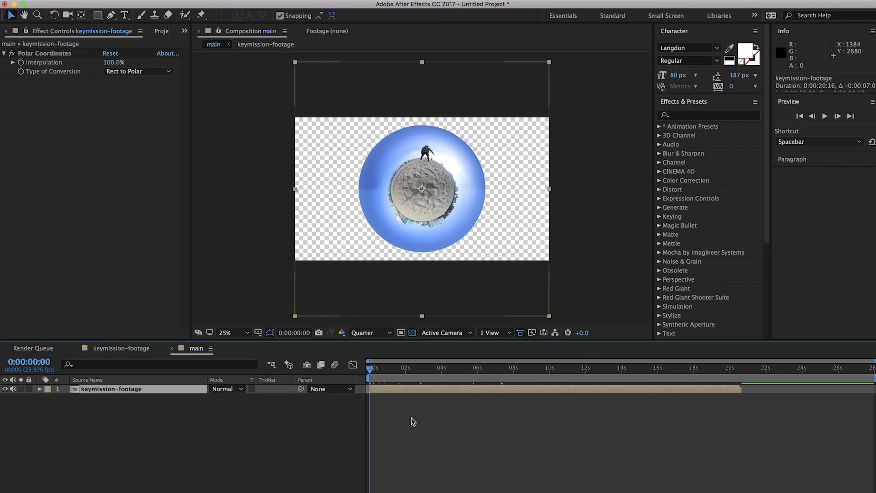
drag(367, 142, 309, 143)
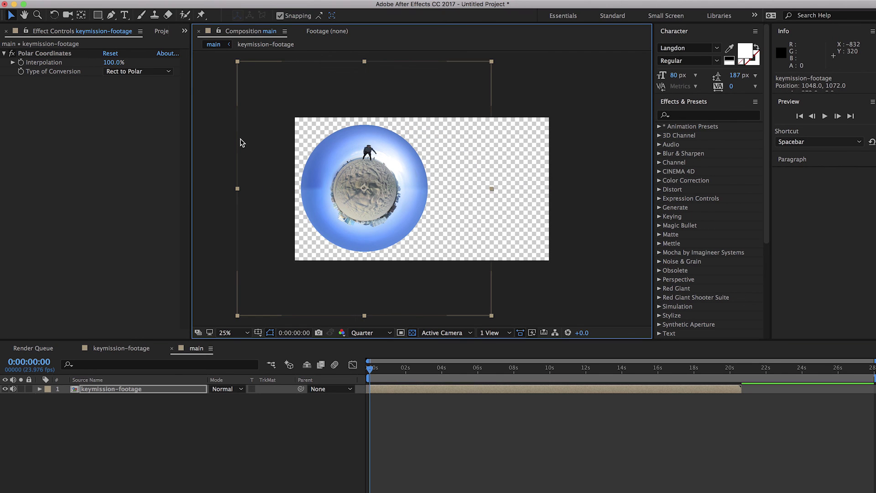
key(ctrl+z)
click(242, 121)
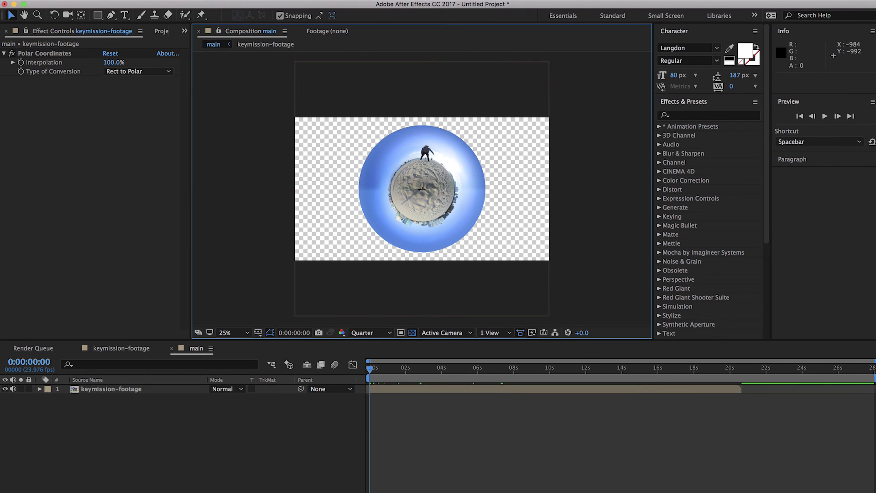
- Add Effect > Distort > Optics Compensation to the keymission-footage layer with Resize set to Max 4X
mouse_move(223, 0)
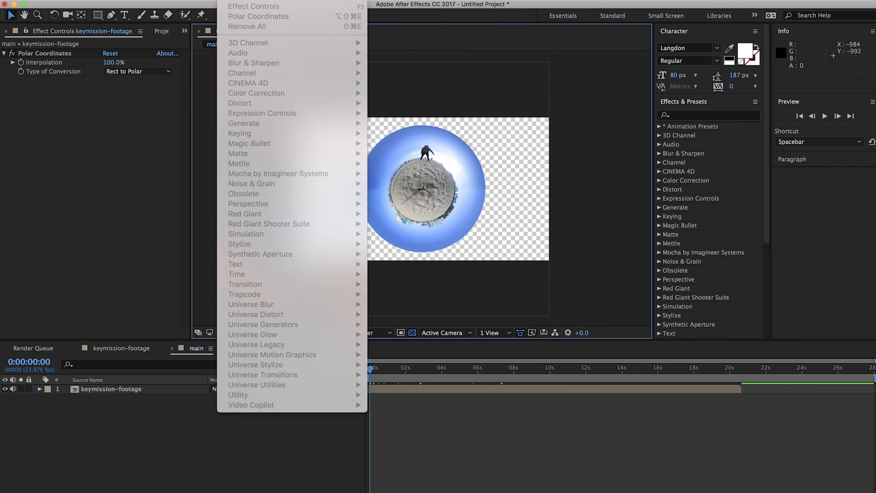
click(558, 94)
click(512, 389)
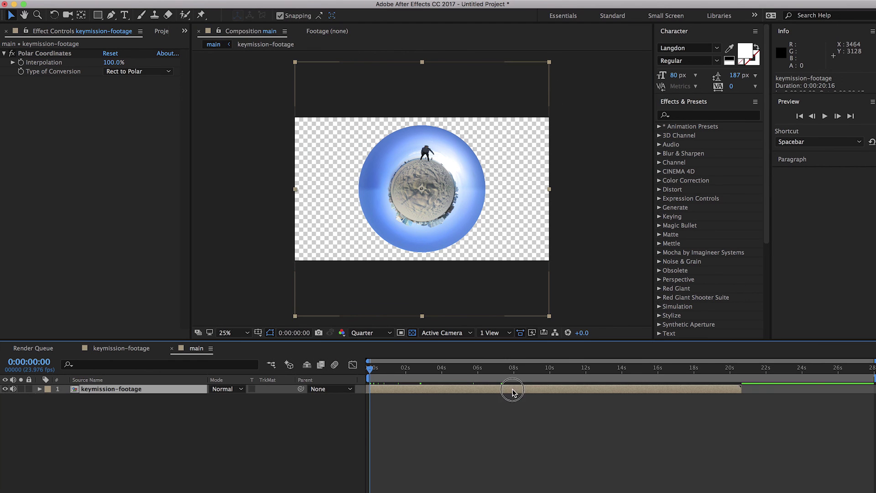
click(249, 1)
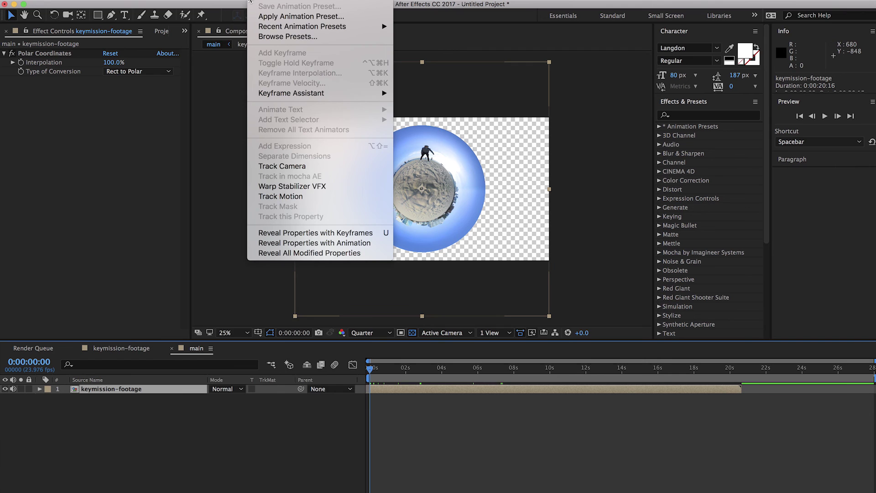
mouse_move(224, 0)
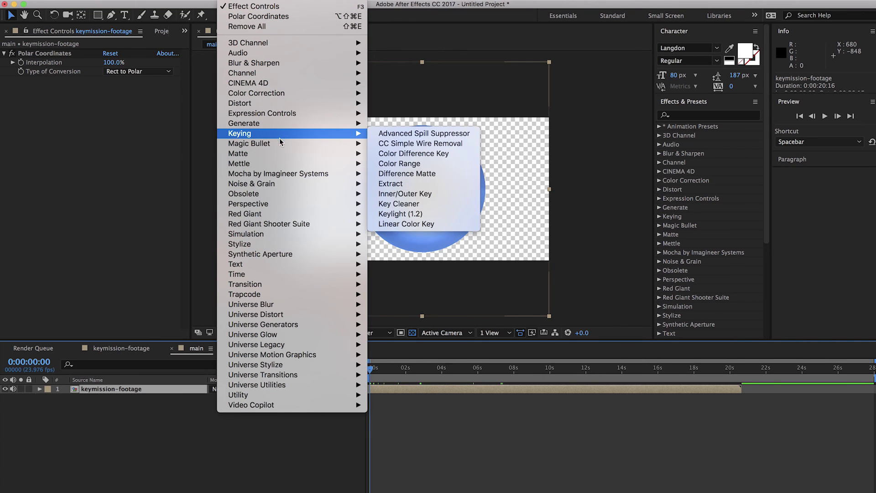
mouse_move(292, 103)
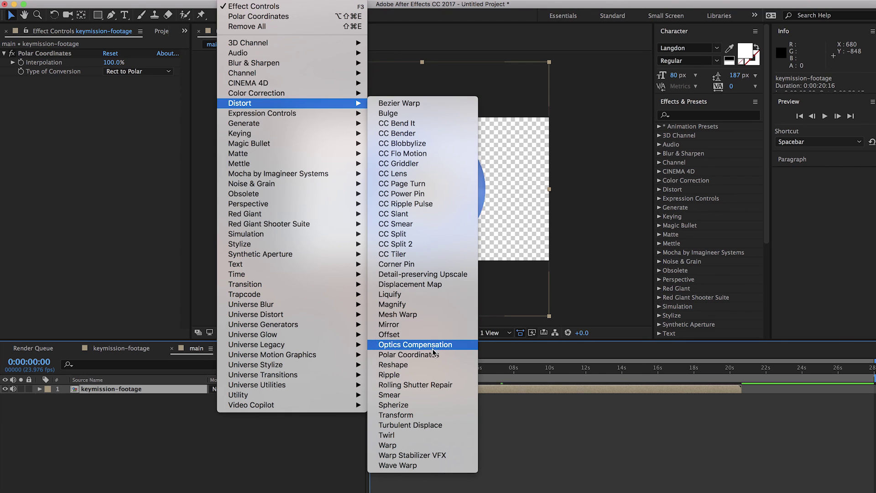
click(405, 347)
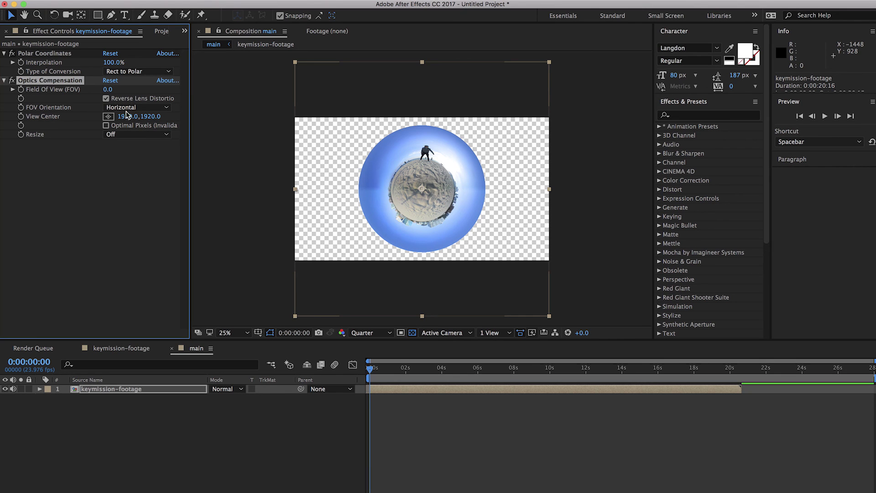
click(117, 134)
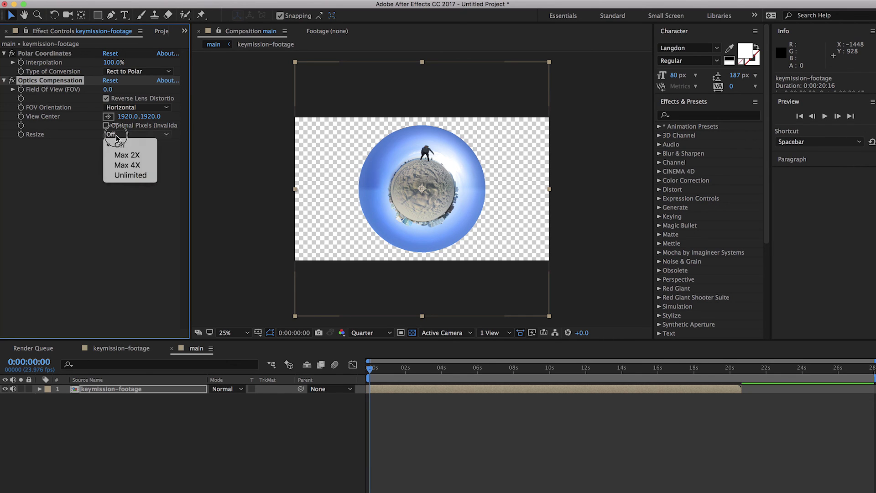
click(123, 164)
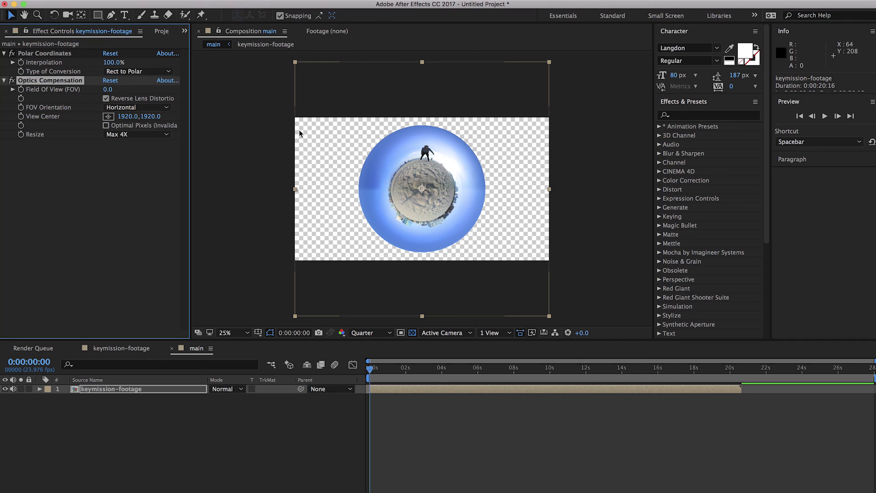
- Raise Optics Compensation's Field of View to 123.0 and preview the planet near 2 seconds
drag(109, 92, 347, 93)
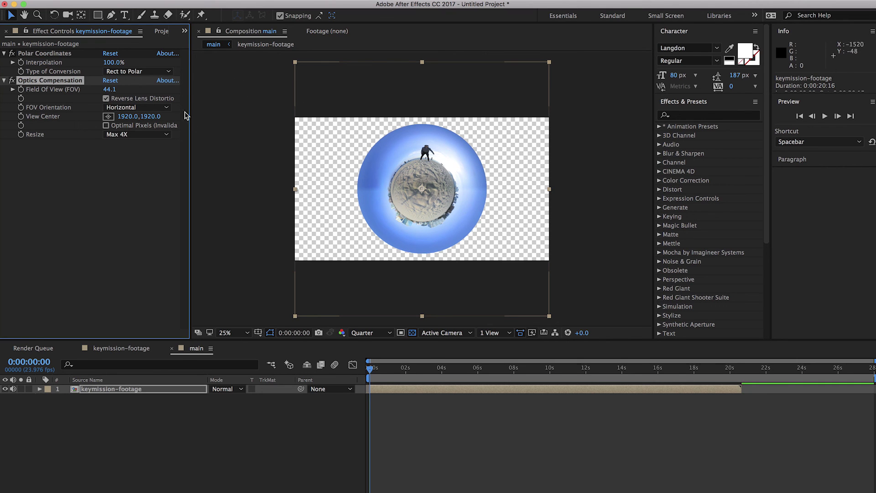
drag(111, 91, 401, 104)
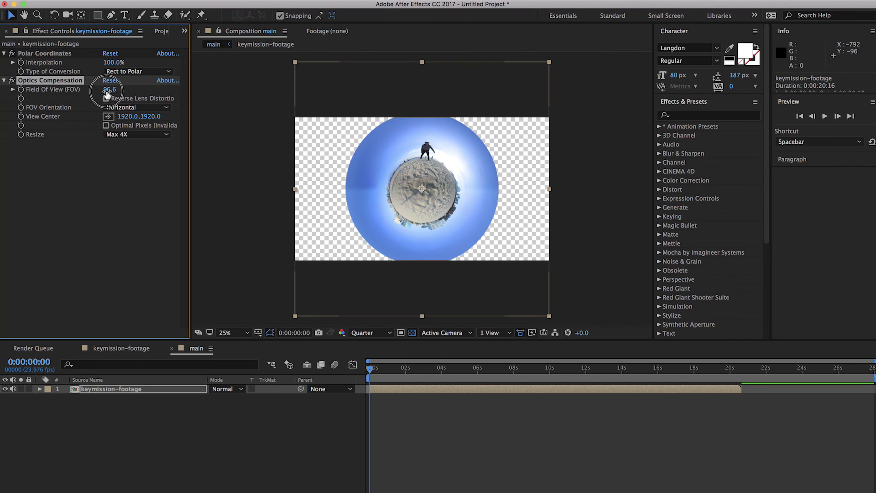
drag(107, 94, 250, 104)
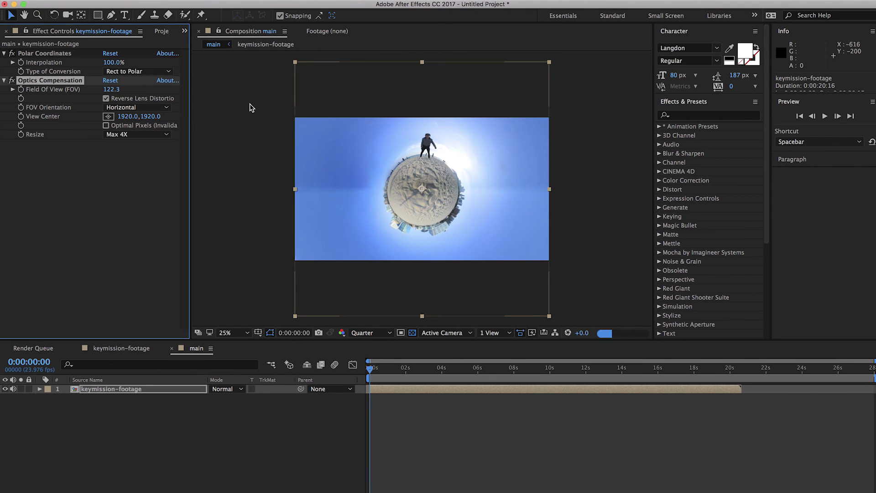
click(111, 89)
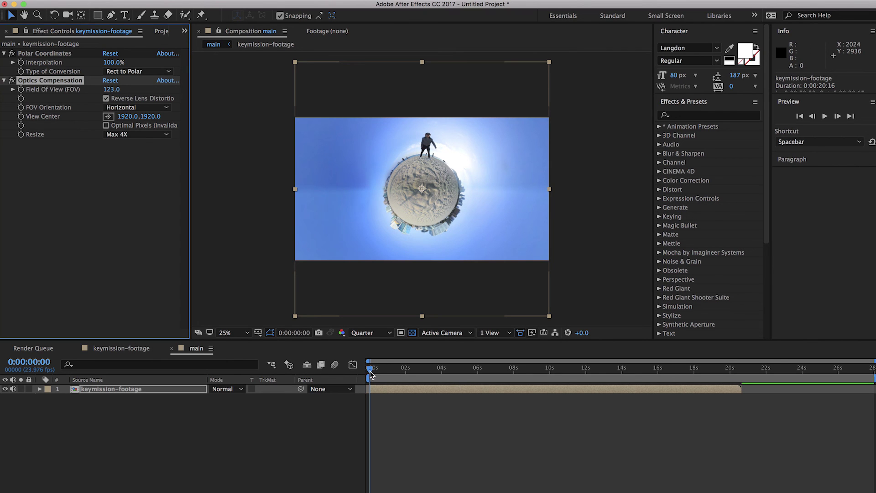
drag(371, 374, 407, 372)
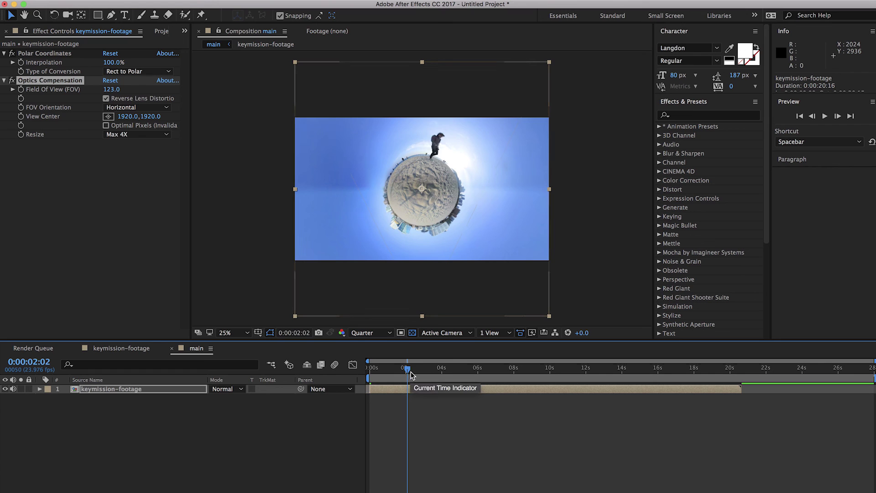
- Scrub the planet preview to about 4 seconds, return to 0, then bring up DSCN0477.MP4 in QuickTime
drag(407, 370, 456, 371)
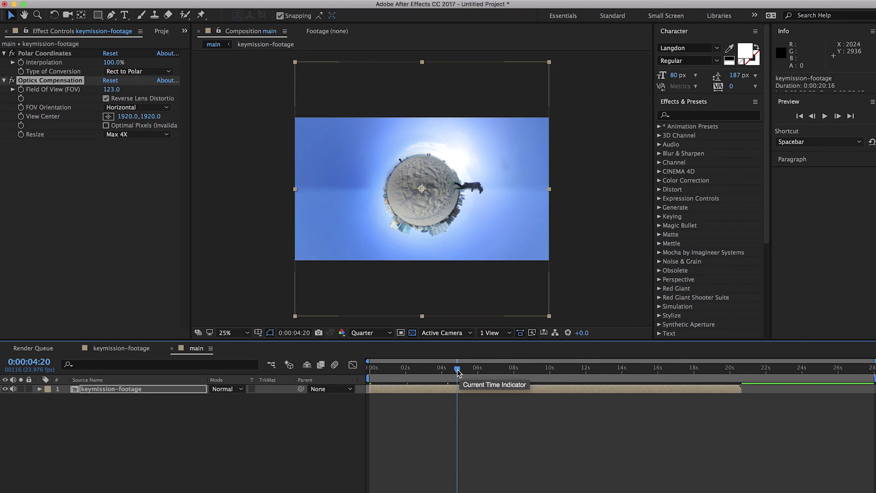
drag(457, 372, 354, 363)
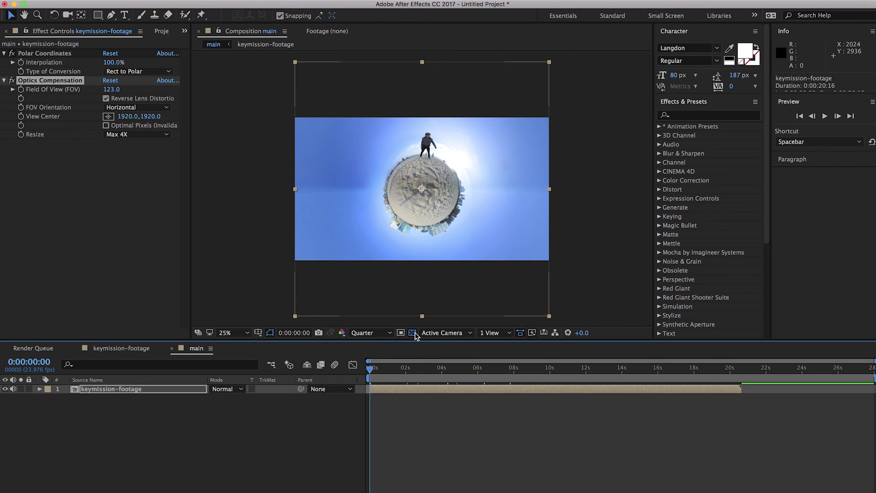
click(443, 166)
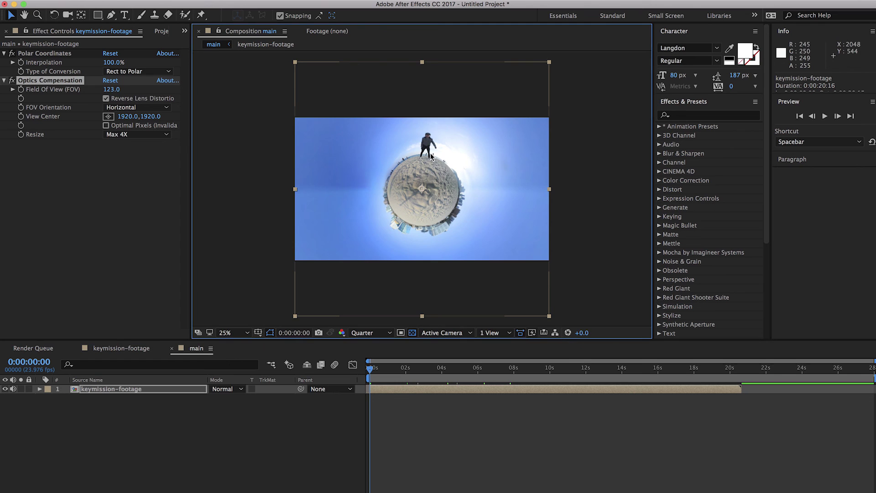
mouse_move(371, 373)
mouse_down()
mouse_move(390, 373)
mouse_move(369, 373)
mouse_up()
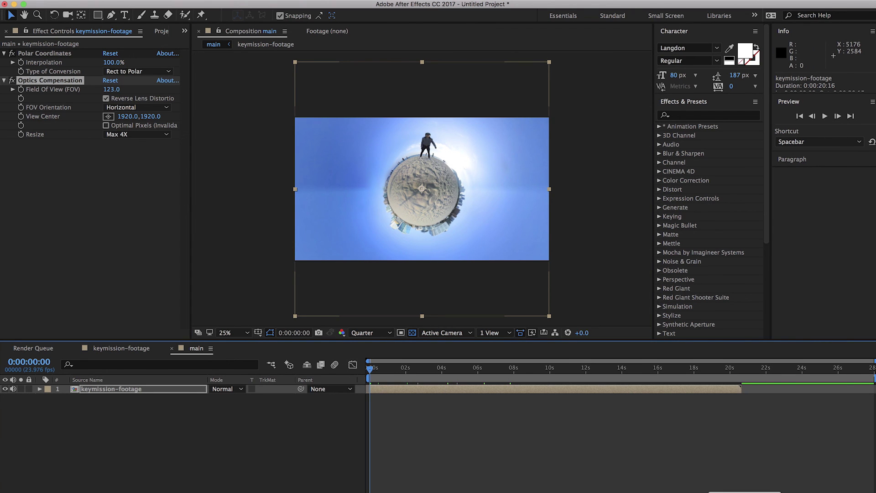
key(super+Tab)
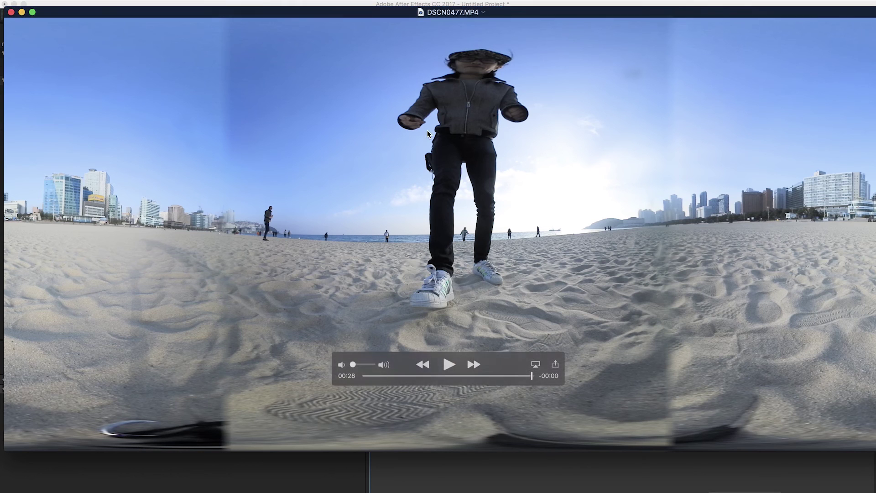
- Minimize QuickTime and play Korea.mov from Finder's oputput folder in column view
click(22, 13)
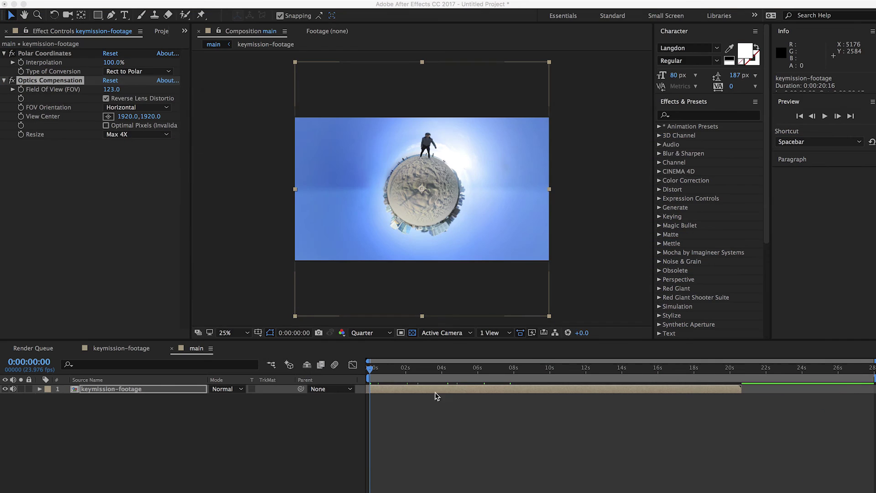
key(super+Tab)
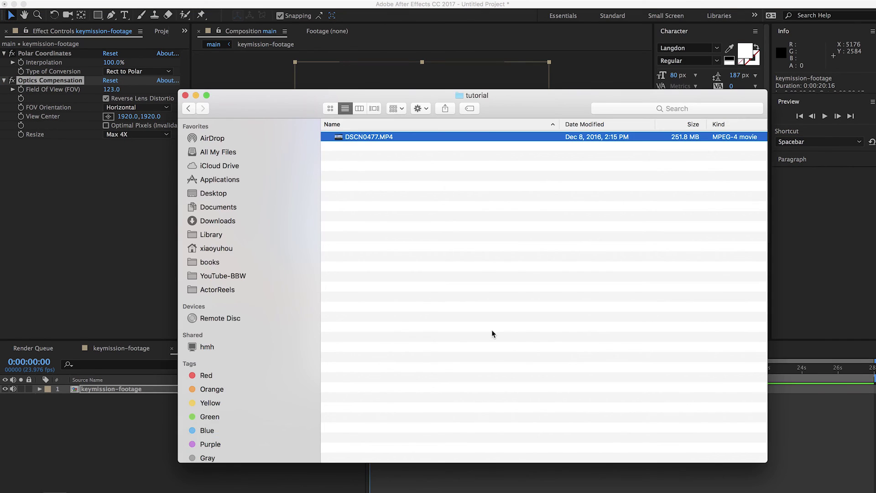
click(359, 109)
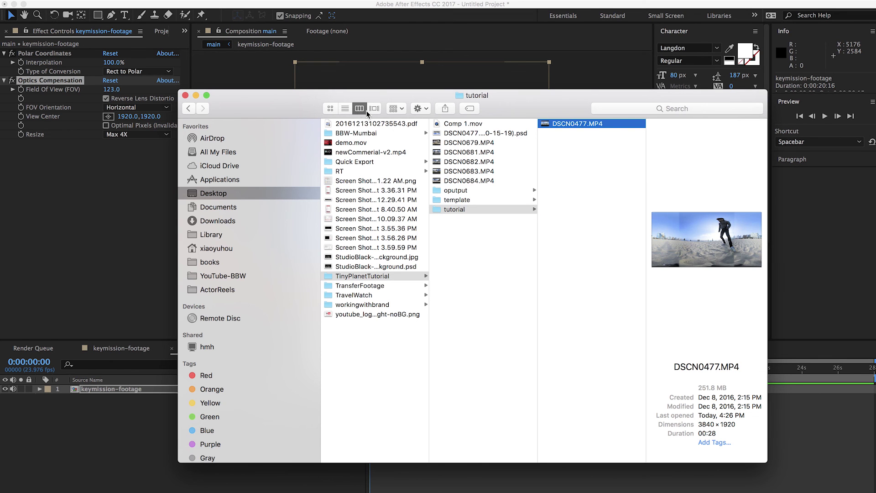
click(463, 191)
double_click(568, 124)
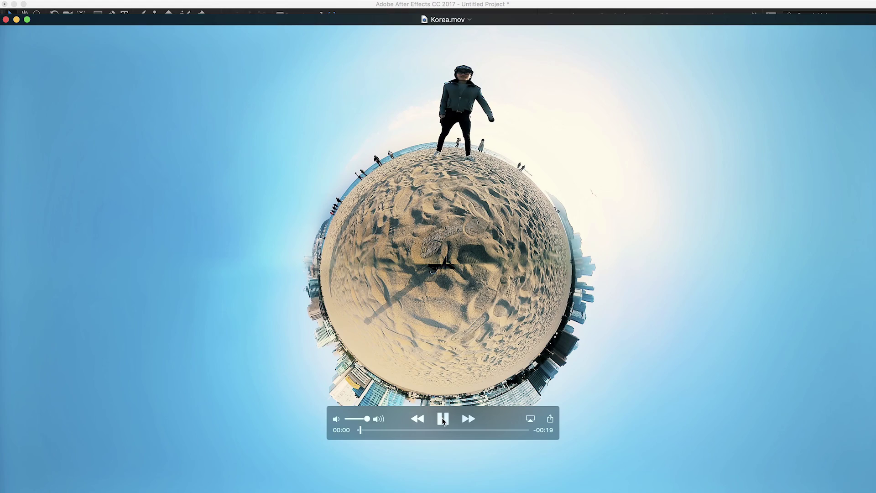
- Mute Korea.mov's sound, watch it play, then close the player and the Finder window
click(340, 419)
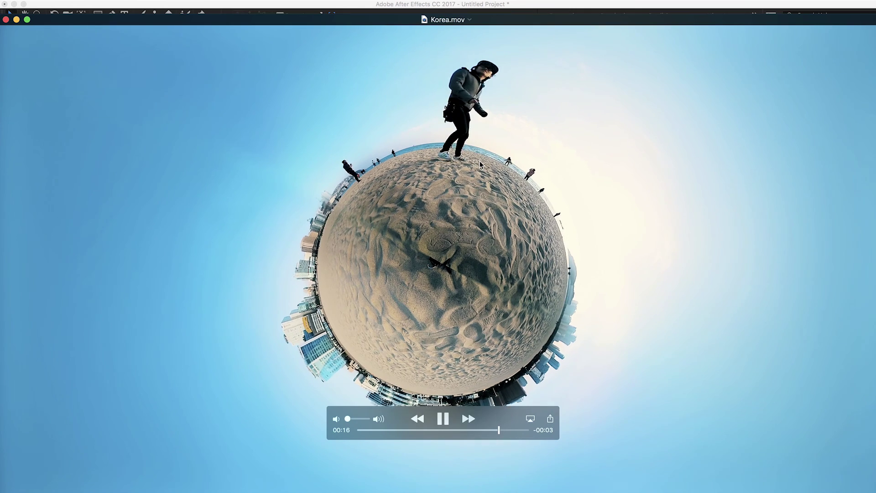
click(6, 20)
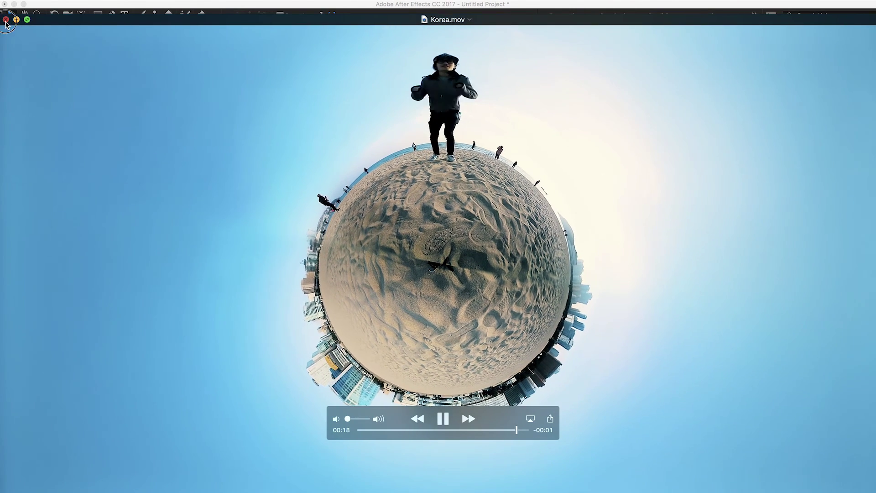
click(141, 197)
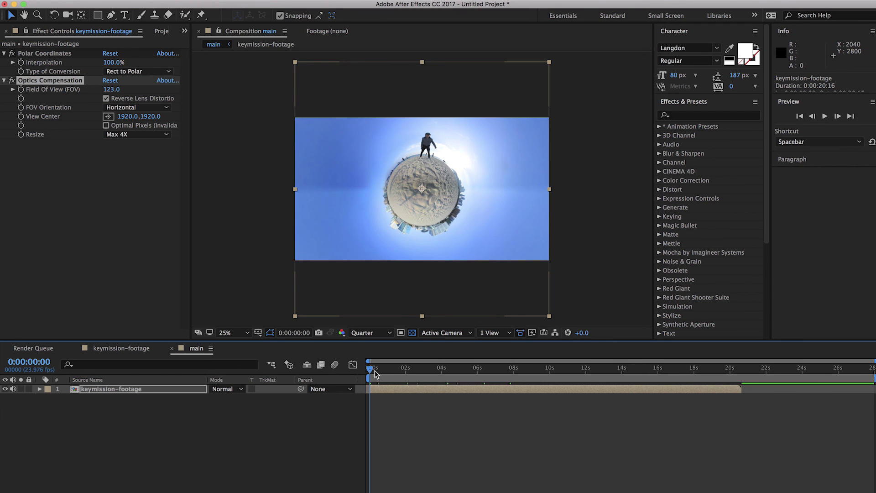
drag(372, 371, 389, 375)
- Keyframe the footage layer's Rotation, reaching -90° around 5 seconds
click(106, 391)
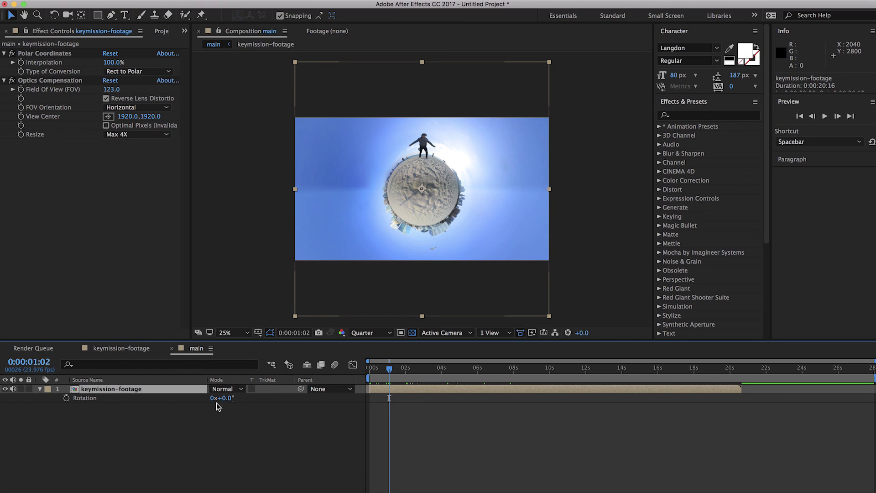
click(66, 398)
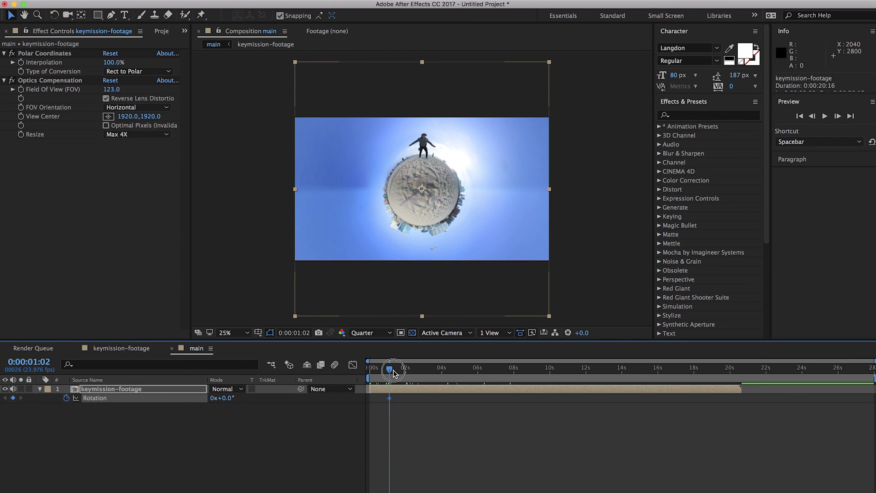
drag(394, 373, 467, 370)
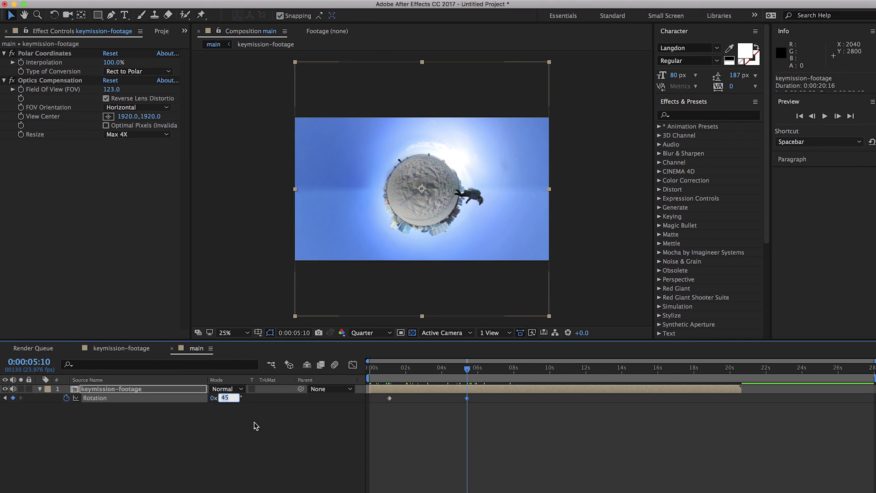
key(Return)
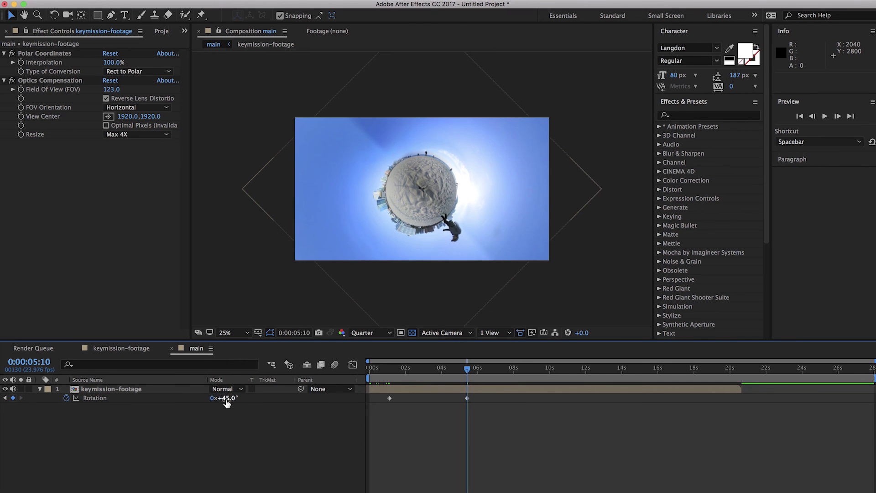
drag(227, 401, 161, 406)
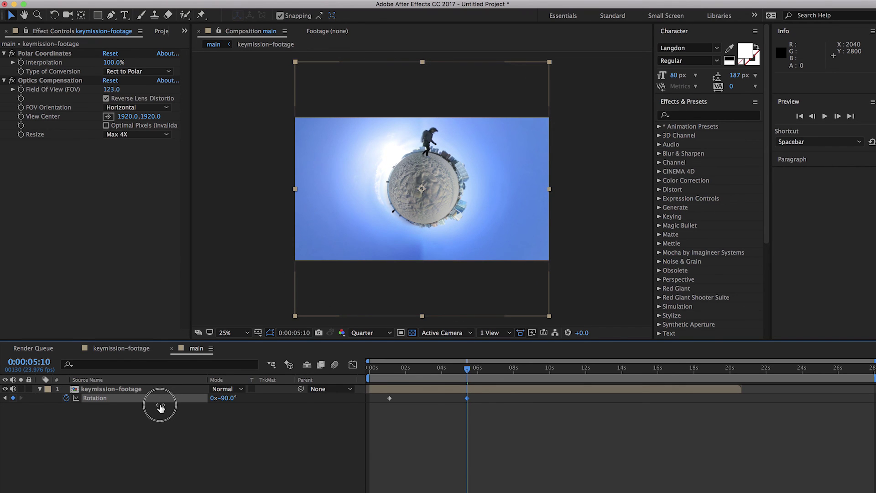
drag(160, 406, 161, 406)
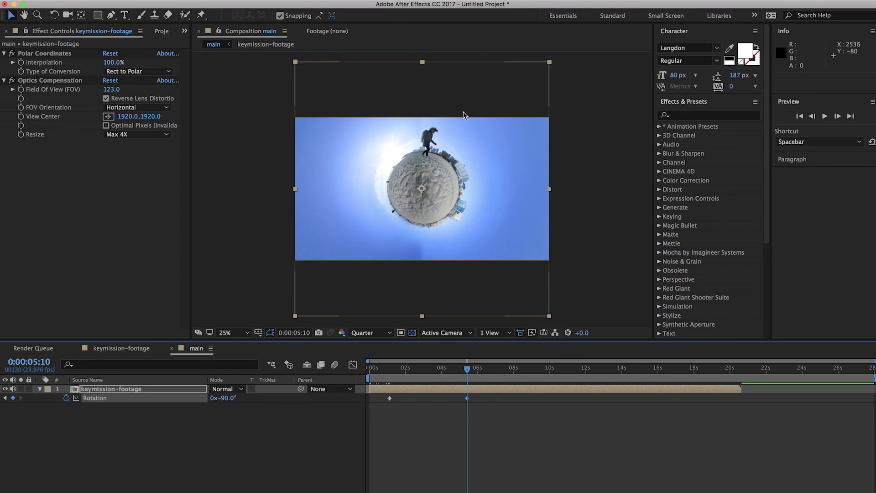
- Scrub the timeline to check the rotation holds at -90° after the second keyframe
click(413, 135)
drag(469, 374, 435, 374)
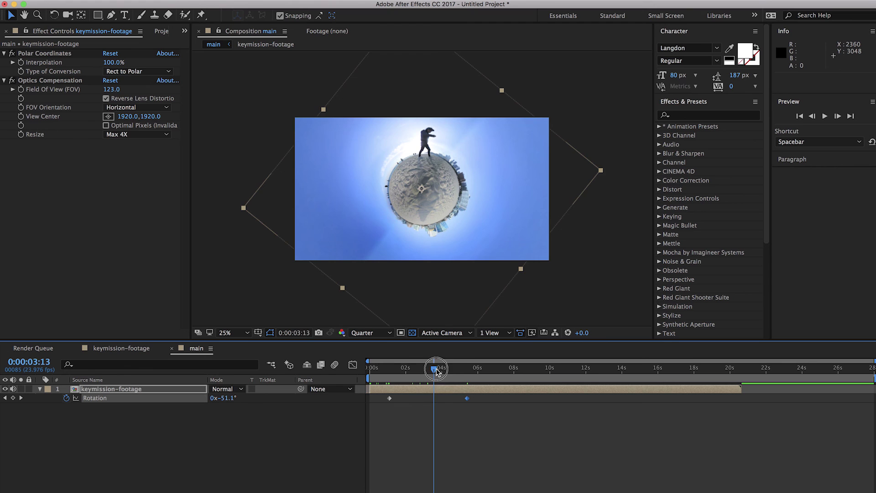
drag(436, 371, 471, 375)
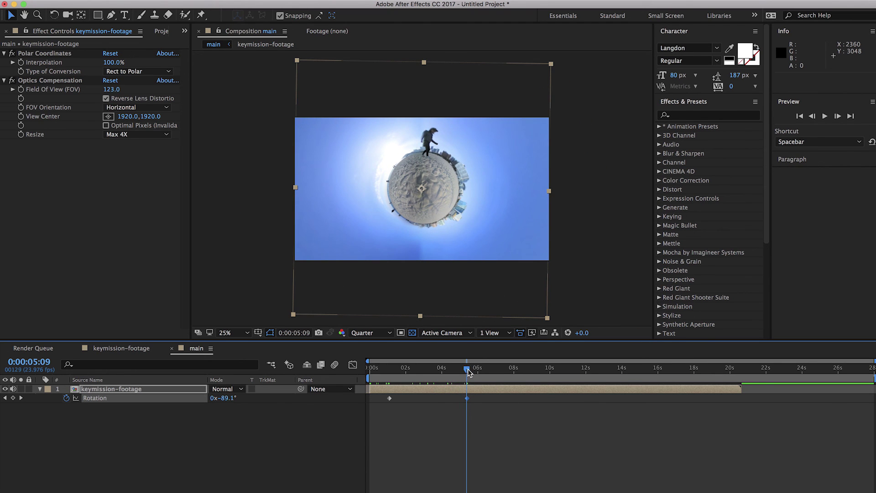
drag(467, 371, 585, 368)
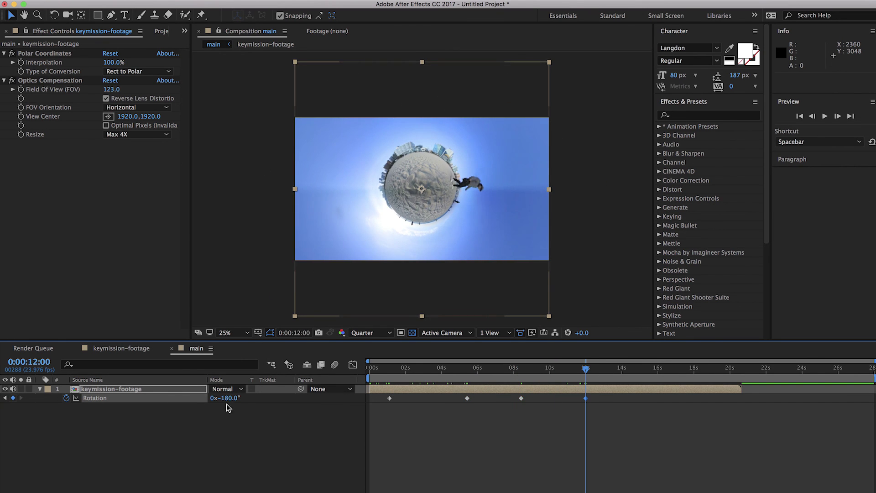
- Add a further Rotation keyframe near 17 seconds, end the work area there, and preview
drag(227, 398, 183, 404)
drag(586, 388, 680, 389)
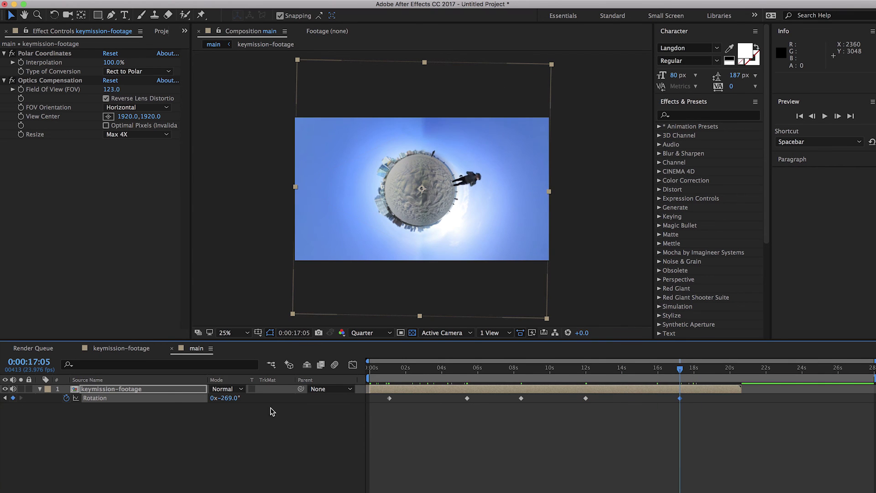
drag(223, 398, 188, 406)
drag(680, 368, 693, 368)
key(n)
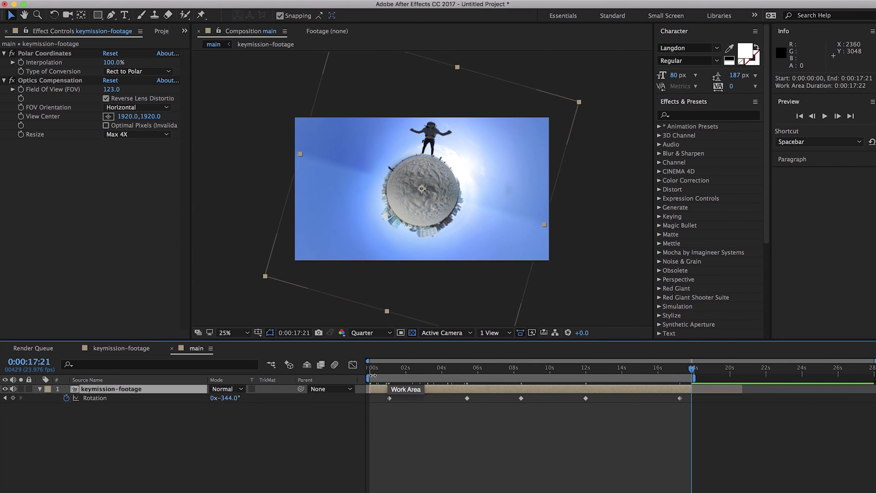
key(space)
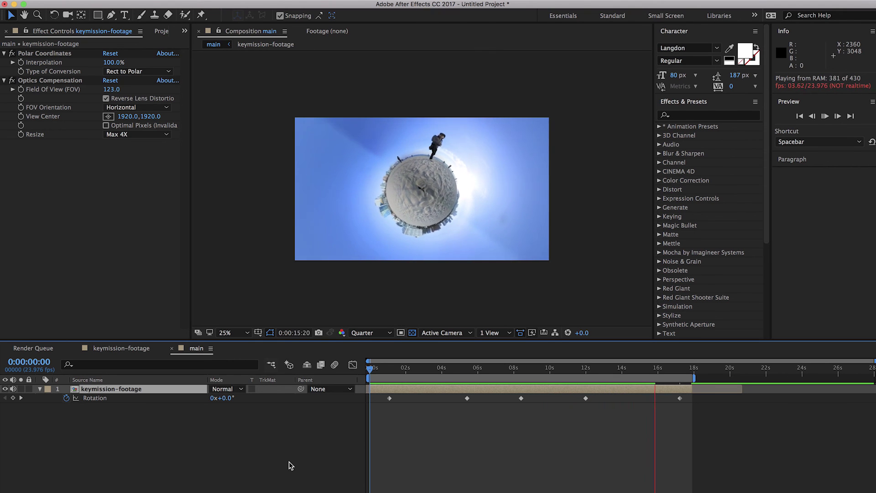
drag(410, 368, 377, 369)
key(space)
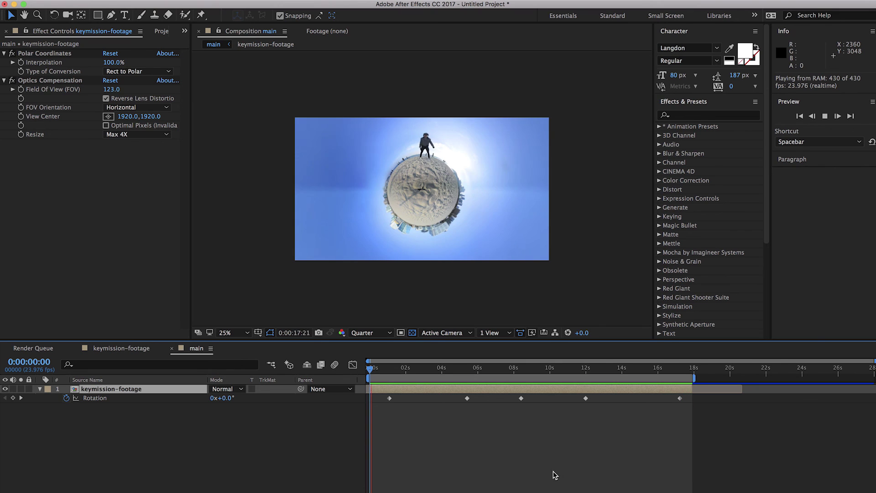
key(space)
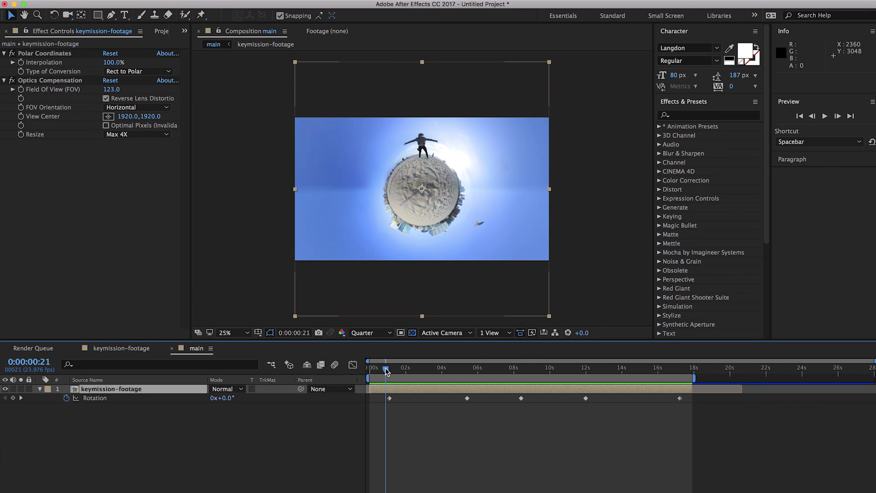
mouse_move(385, 370)
mouse_down()
mouse_move(373, 369)
mouse_move(412, 375)
mouse_move(383, 370)
mouse_up()
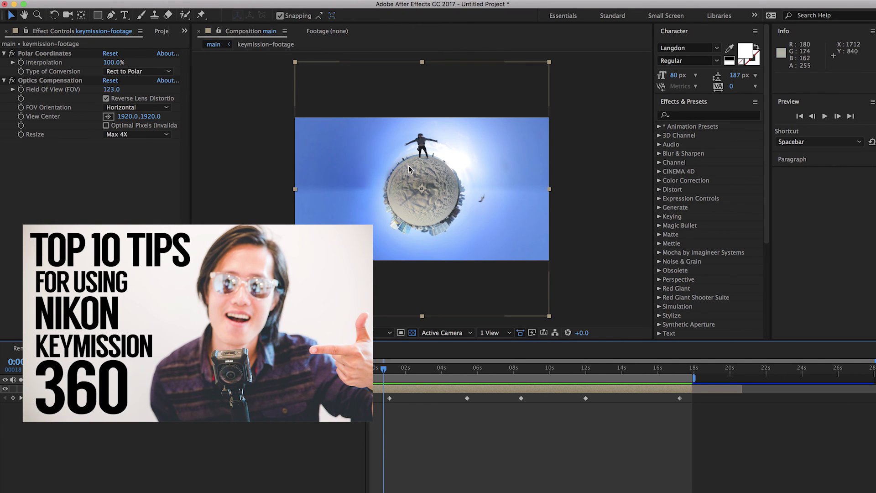
- Select the keymission-footage layer and bring up the Render Queue tab
click(109, 426)
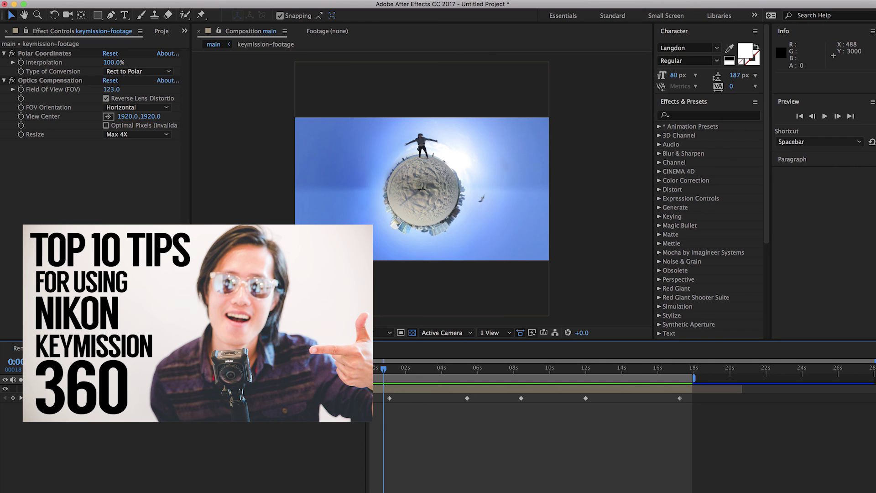
click(109, 388)
click(19, 349)
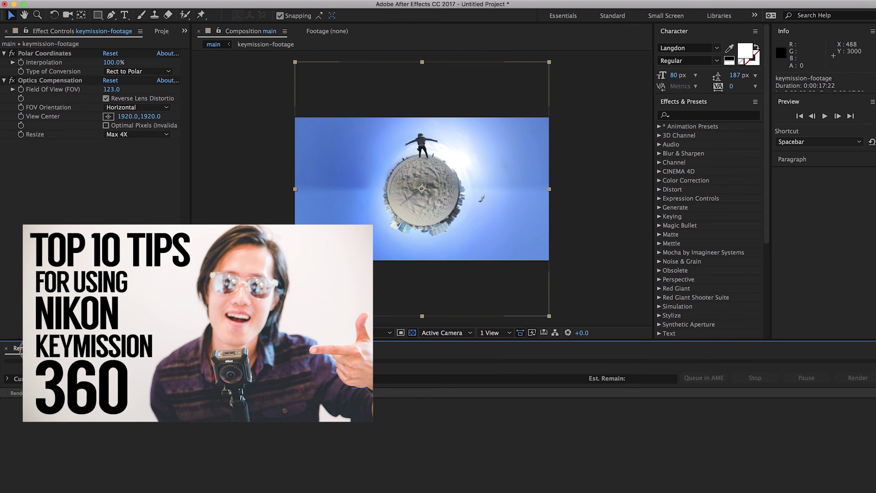
- Pre-compose the DSCN0477.MP4 layer into DSCN0477.MP4 Comp 1 with Move all attributes
click(137, 348)
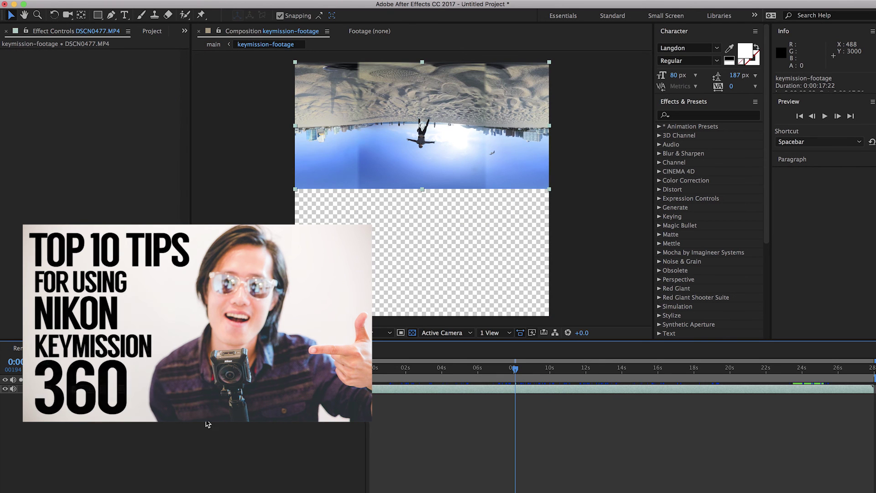
click(119, 407)
click(91, 393)
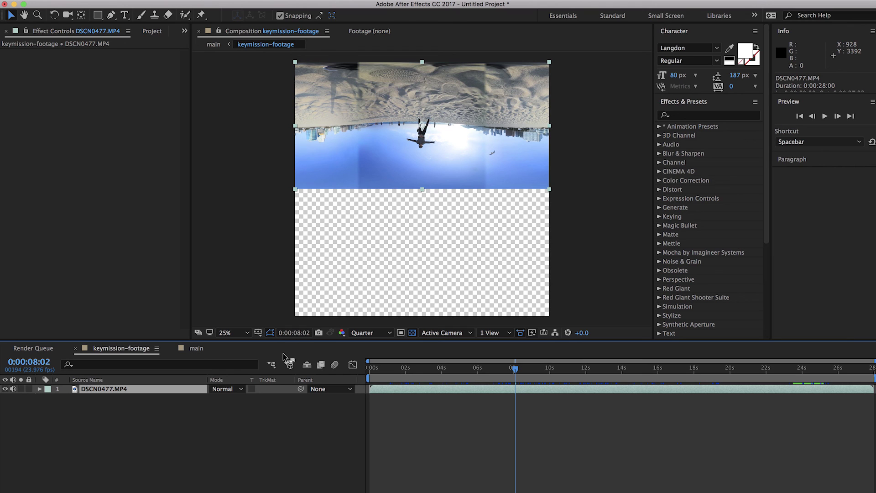
right_click(97, 394)
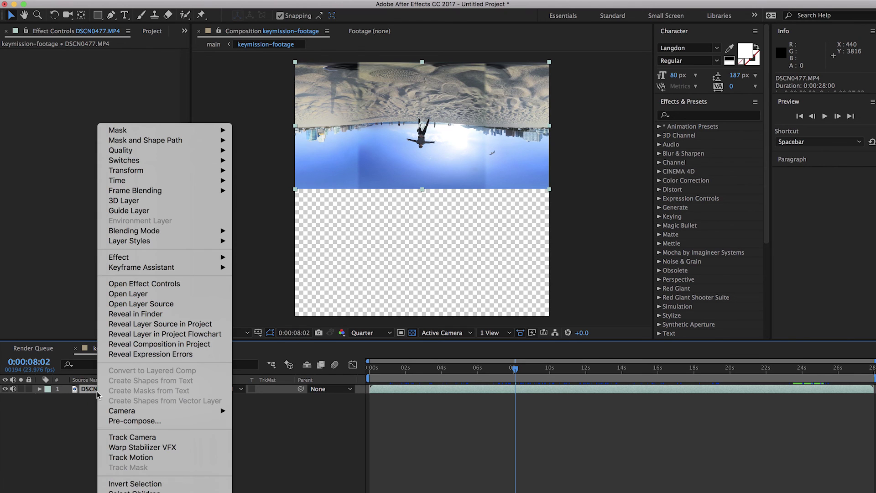
click(139, 424)
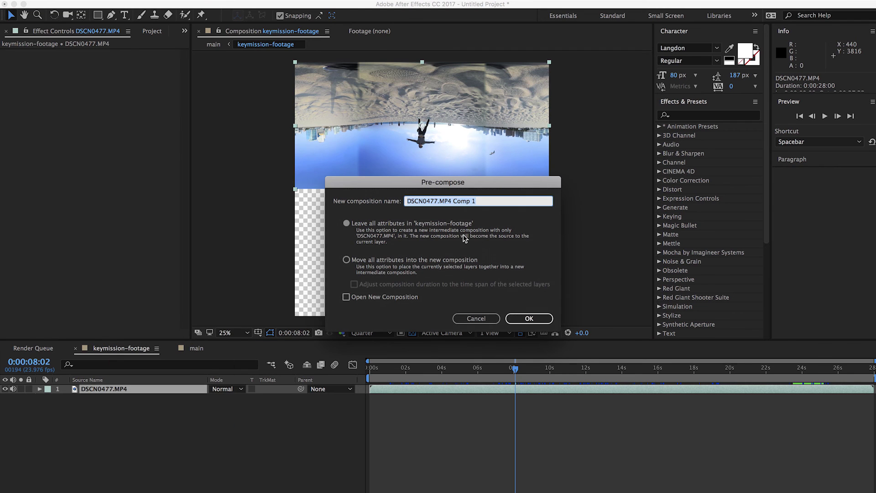
click(346, 259)
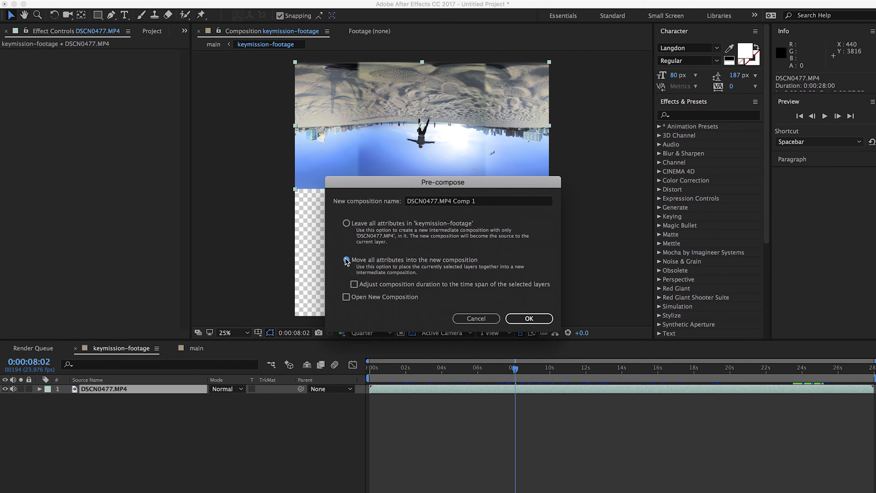
click(520, 319)
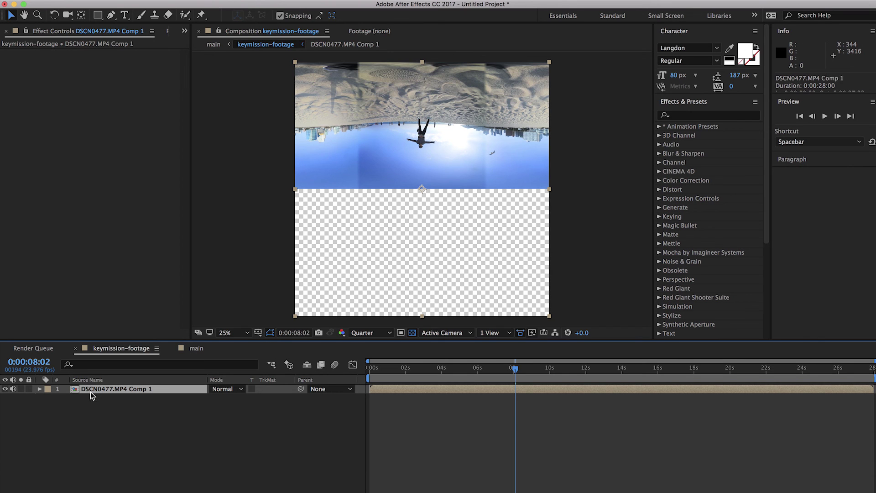
- Duplicate DSCN0477.MP4 Comp 1 and pen a closed Mask 1 around the person, undoing the stray path
key(super+d)
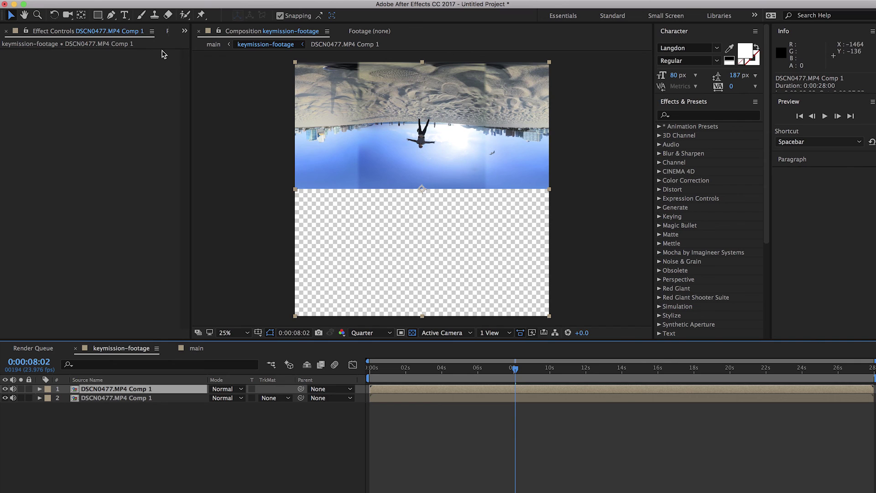
click(111, 15)
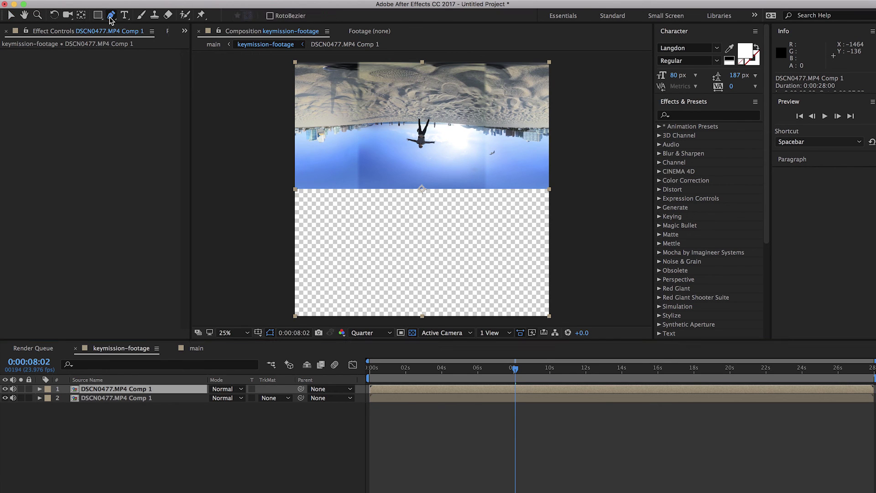
click(358, 139)
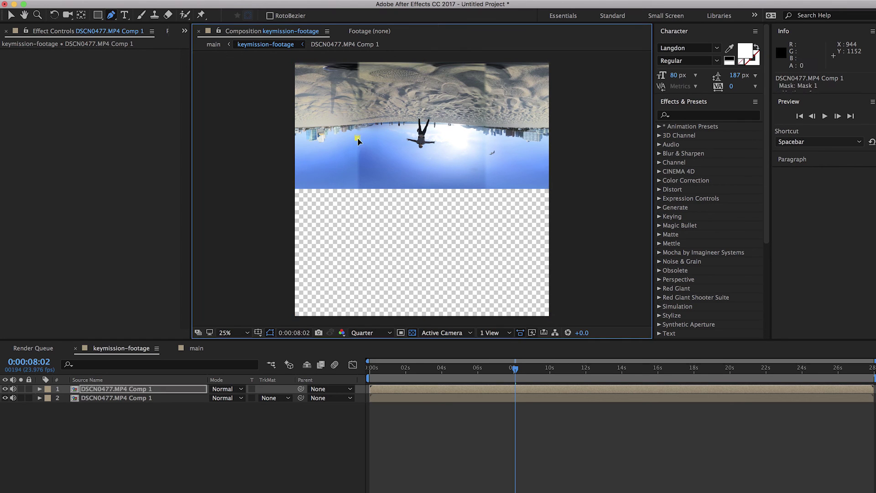
click(358, 188)
click(488, 189)
click(483, 119)
click(370, 120)
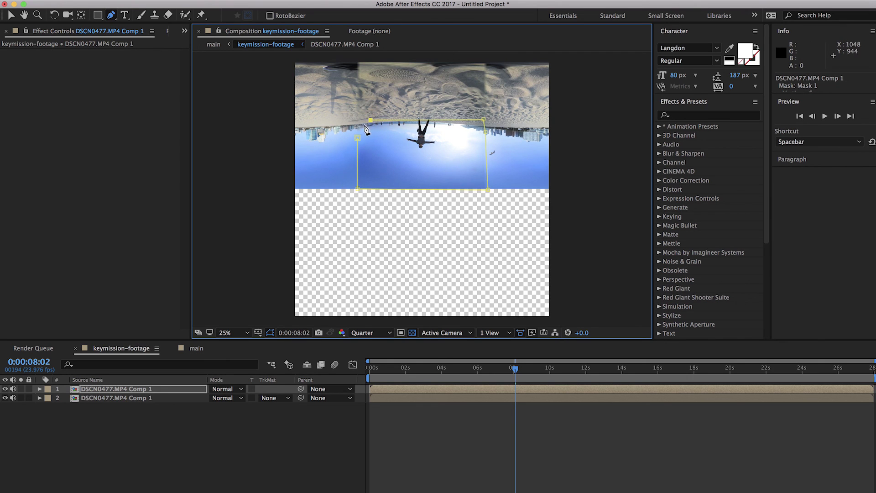
click(361, 126)
click(357, 137)
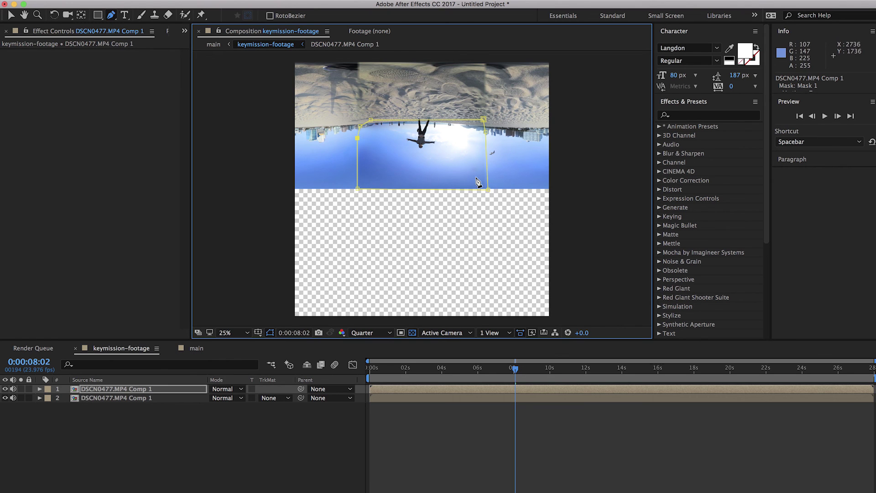
drag(409, 178, 420, 178)
key(super+z)
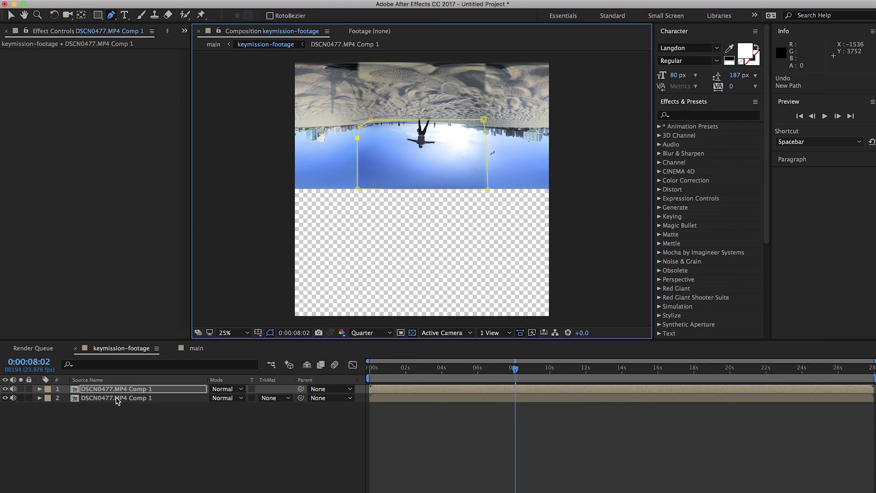
- Mute both layers' audio and apply Brightness & Contrast to the masked top layer
click(13, 389)
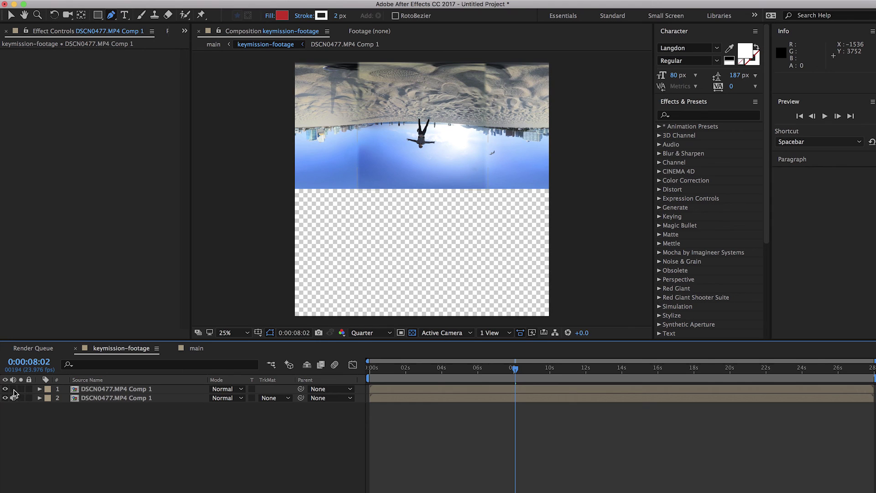
click(13, 398)
click(103, 389)
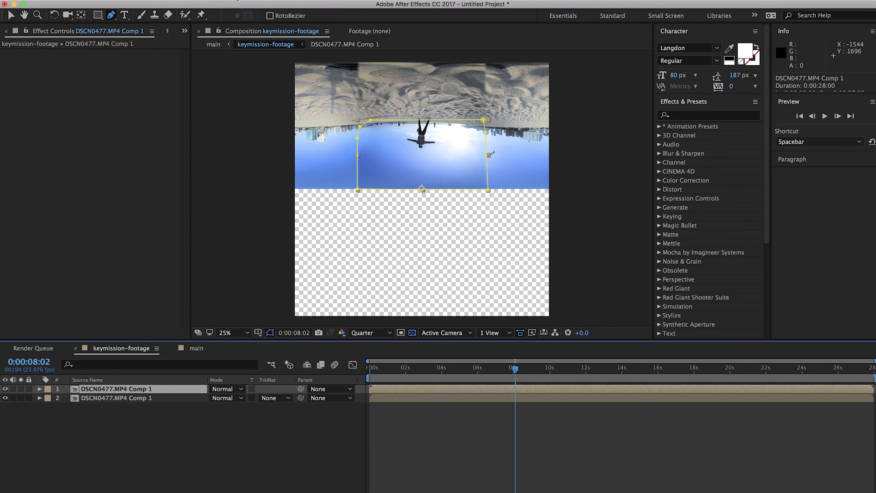
click(237, 1)
mouse_move(285, 133)
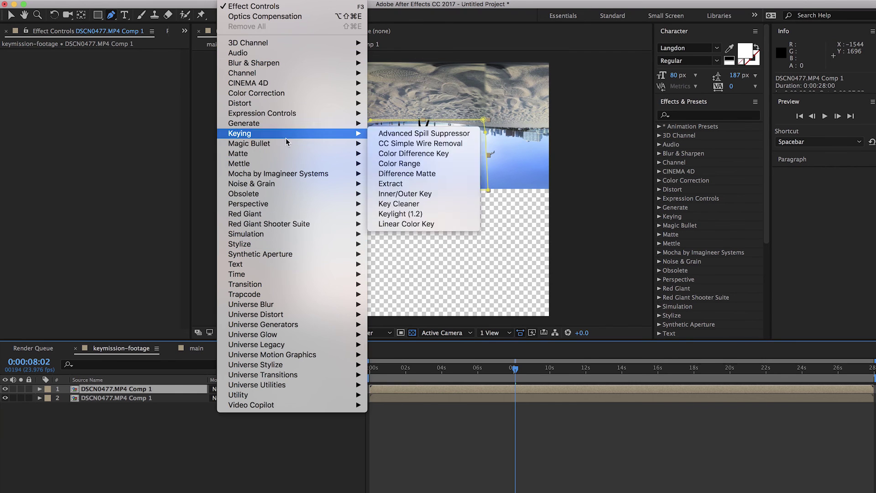
mouse_move(292, 93)
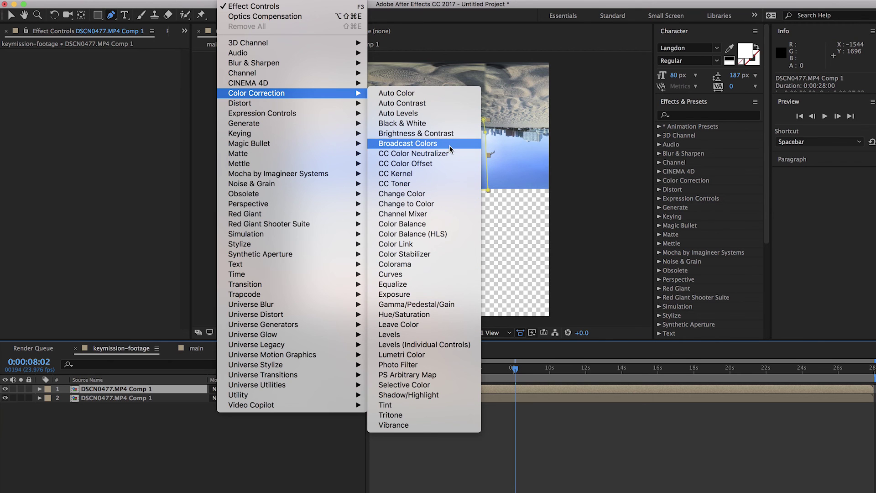
click(451, 134)
- Set Brightness to 20 and Contrast to -20
key(v)
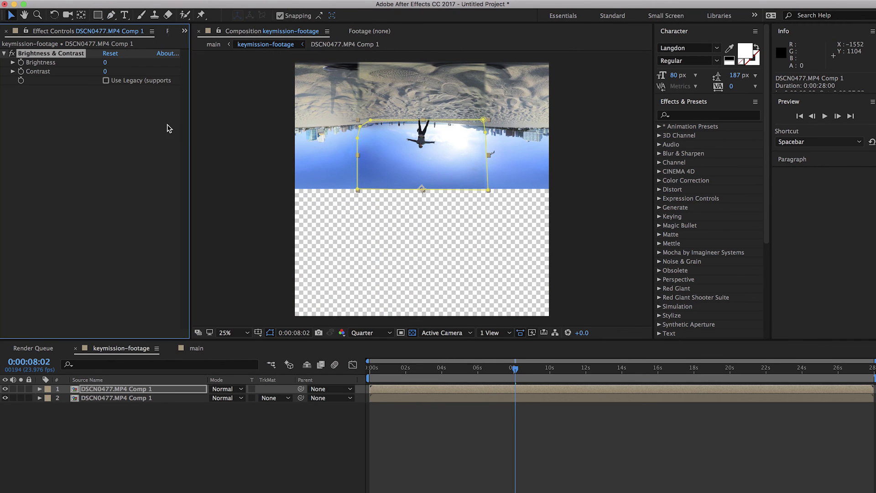
key(Tab)
text(20)
key(Tab)
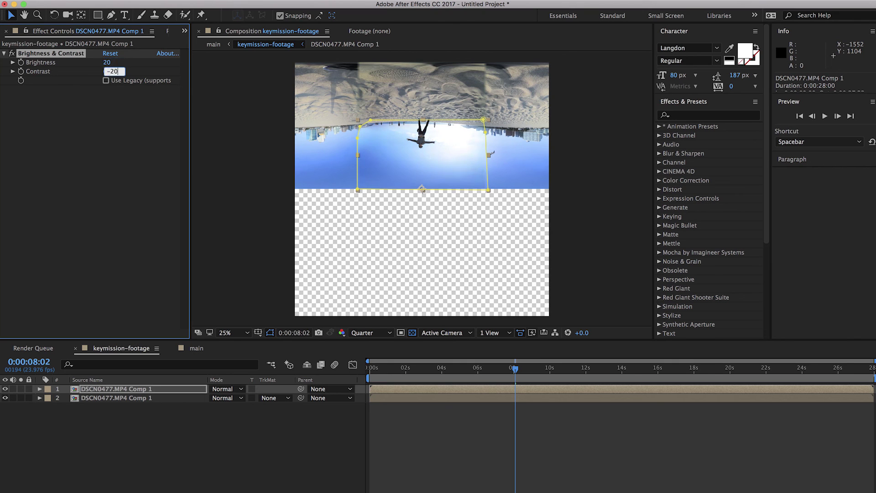
text(-20)
key(Return)
click(202, 441)
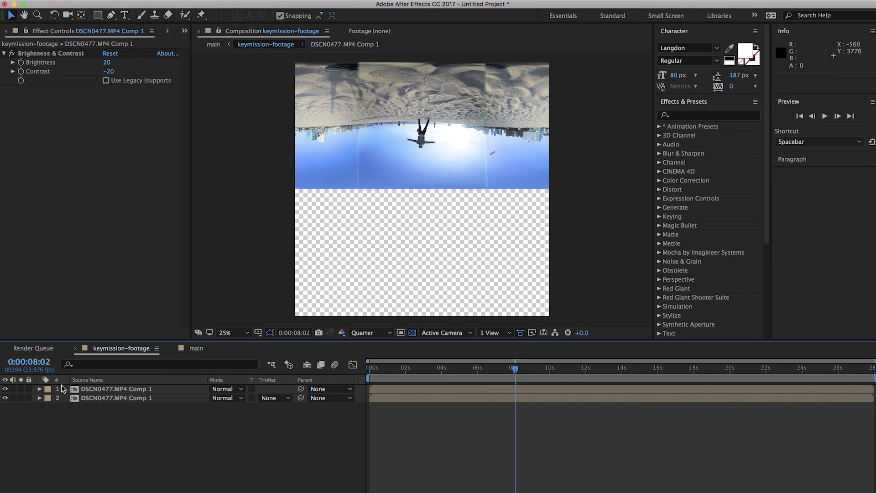
- Give Mask 1 a 30-pixel feather, then switch back to the main composition
click(40, 389)
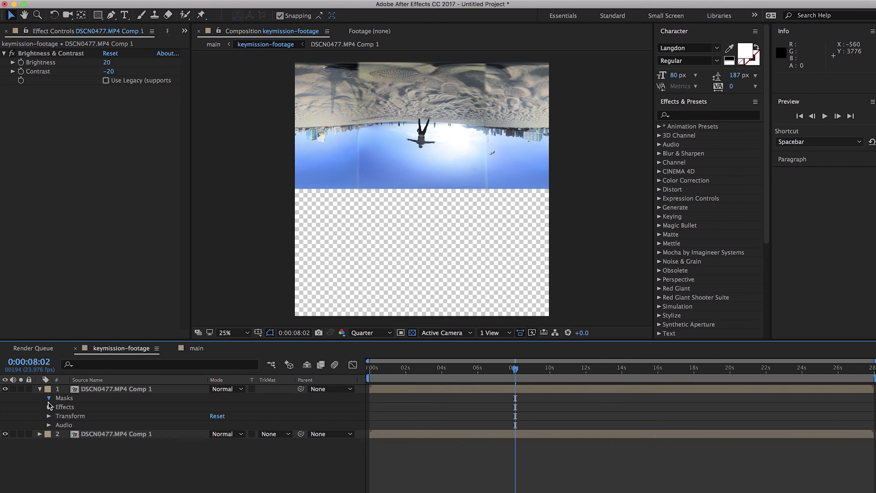
click(58, 407)
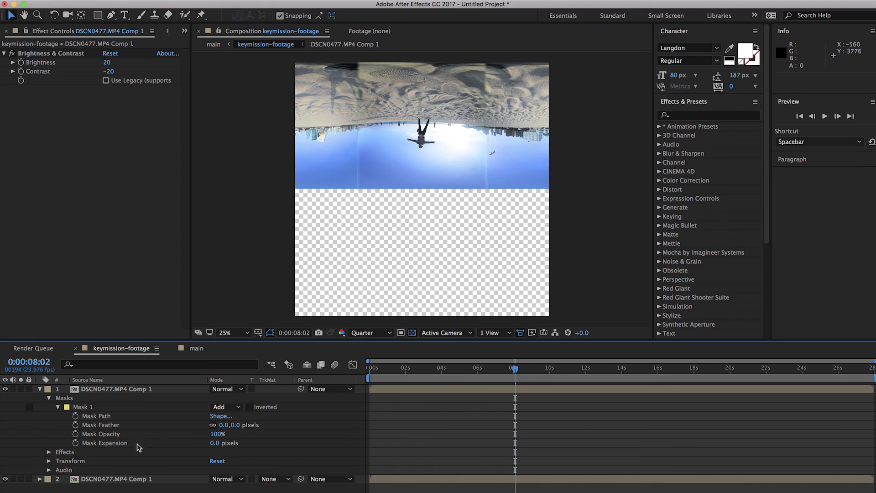
click(224, 425)
text(30)
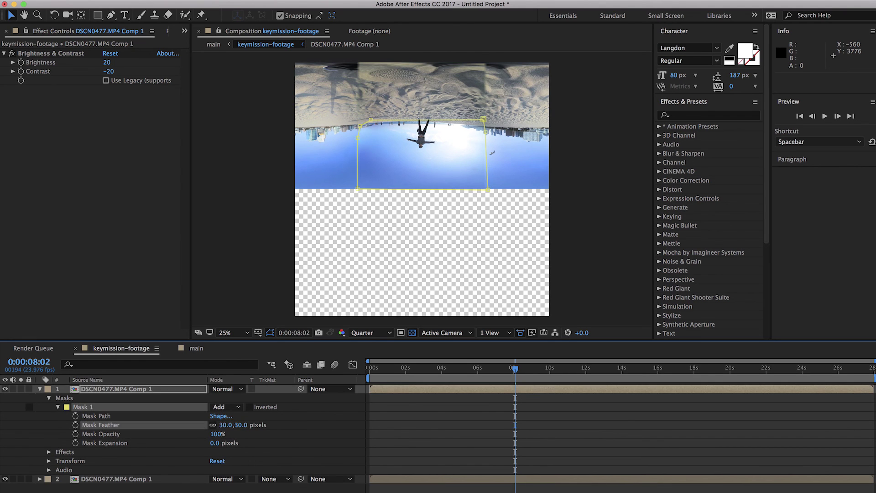
key(Return)
click(472, 268)
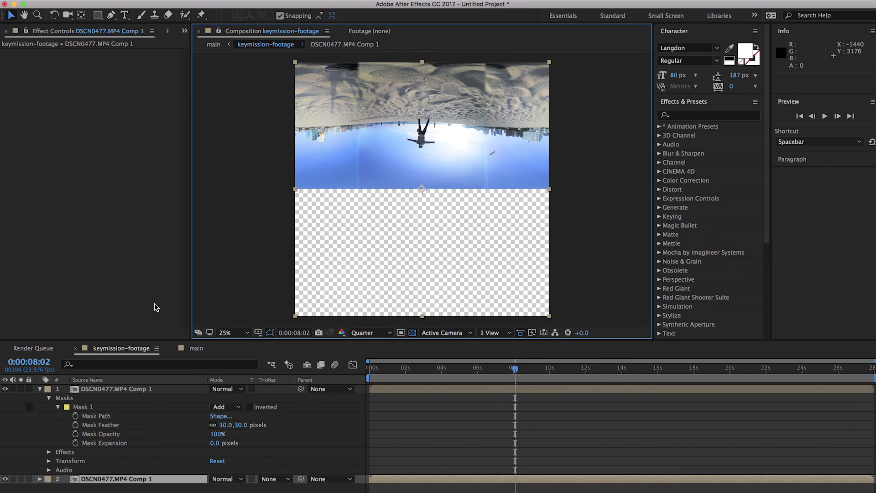
click(196, 348)
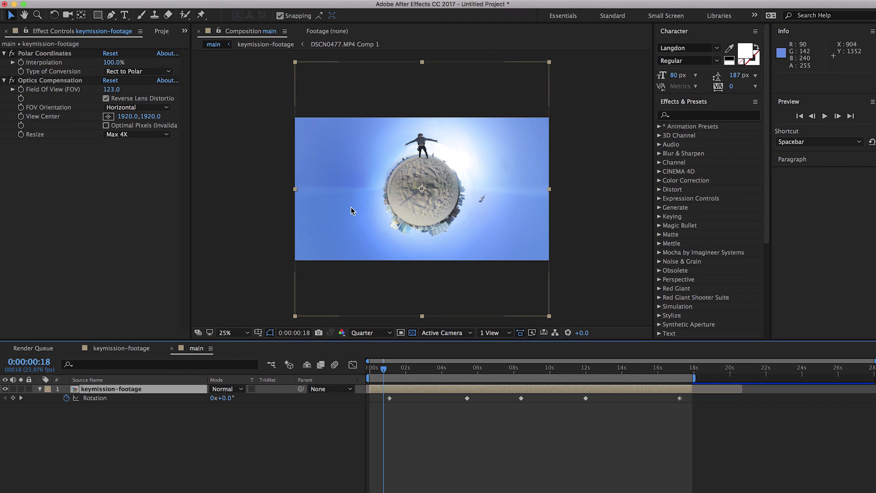
- Undo an accidental layer move, go to 0:00:02:15, and bring up the footage layer's context menu
drag(369, 195, 368, 193)
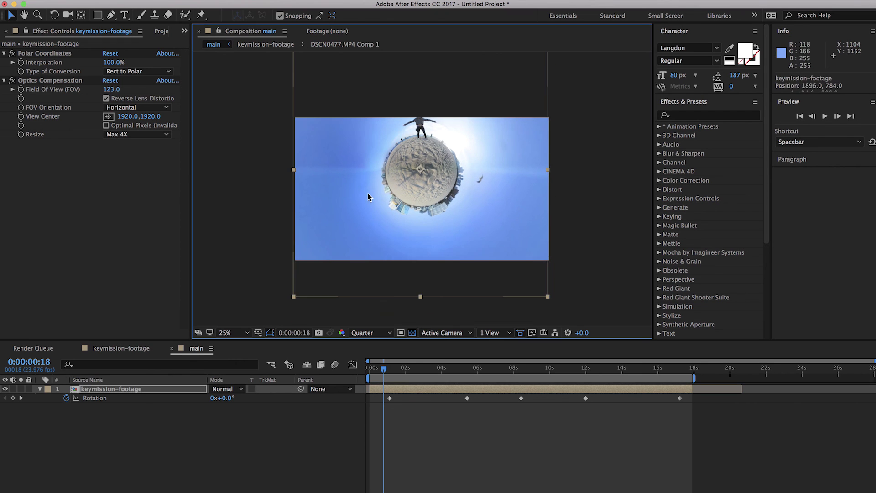
key(super+z)
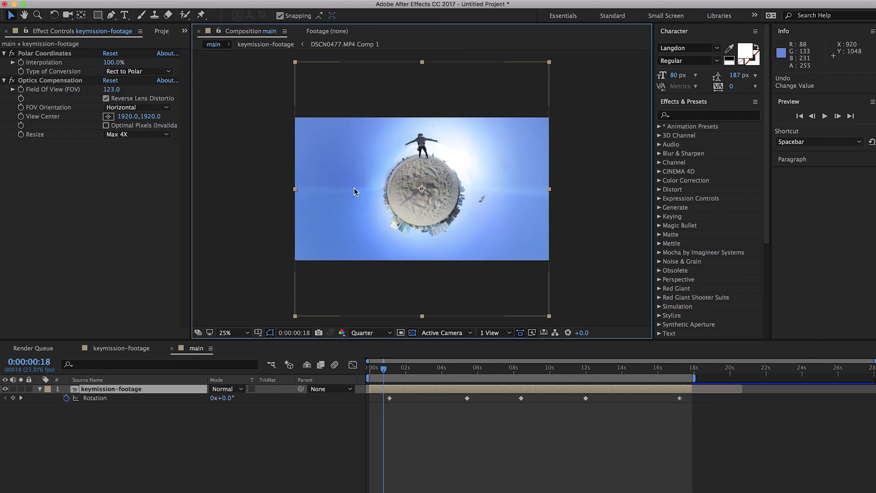
drag(385, 375, 417, 371)
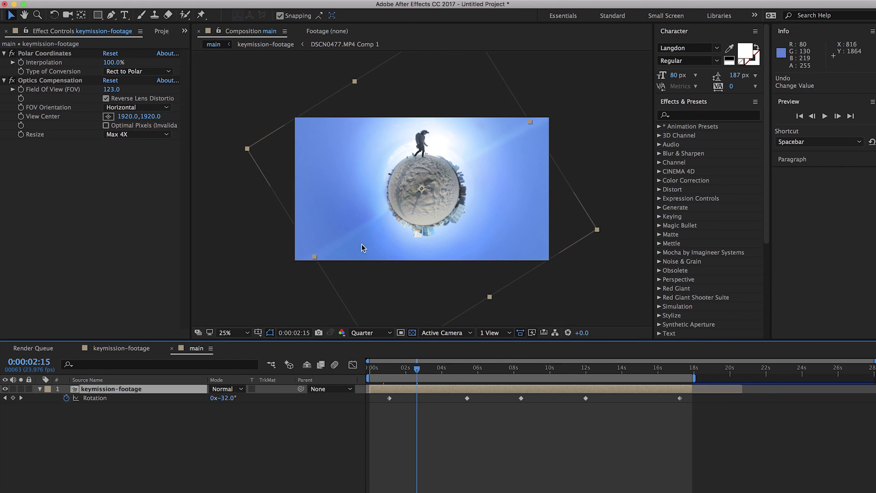
click(183, 461)
click(126, 395)
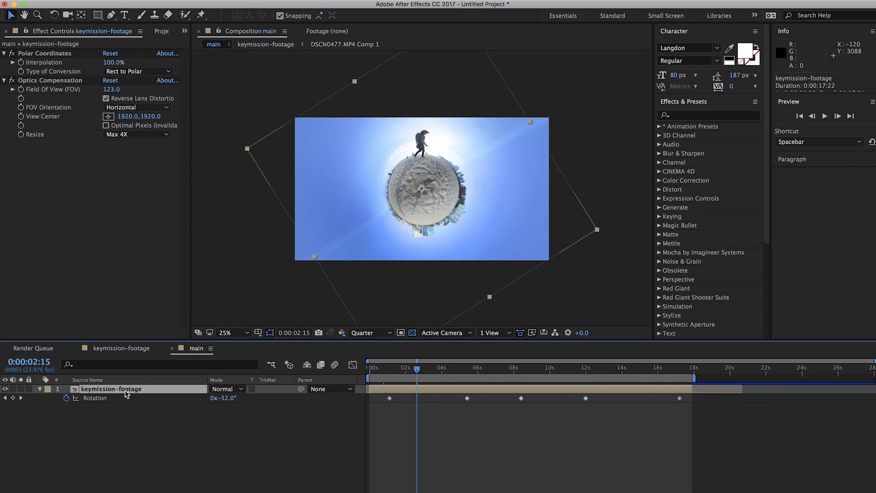
right_click(126, 395)
- Pre-compose the footage into keymission-footage Comp 1, duplicate it, mute both copies, and pick the Ellipse tool
click(178, 421)
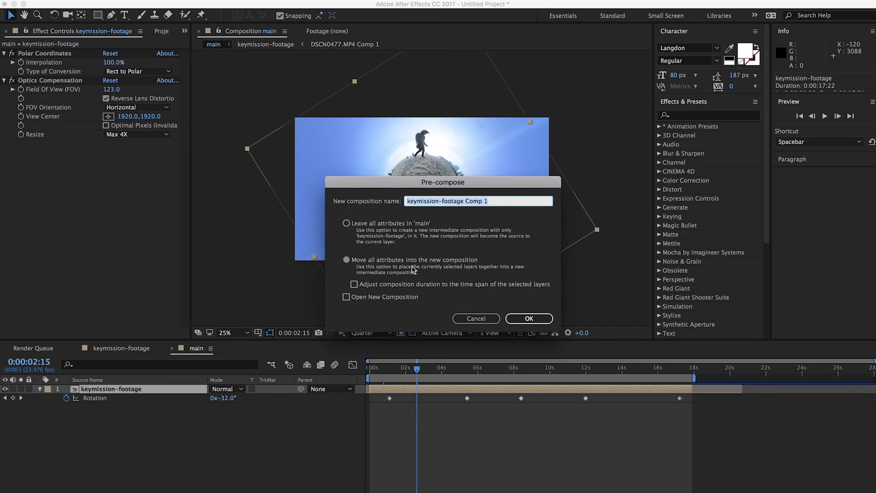
click(529, 318)
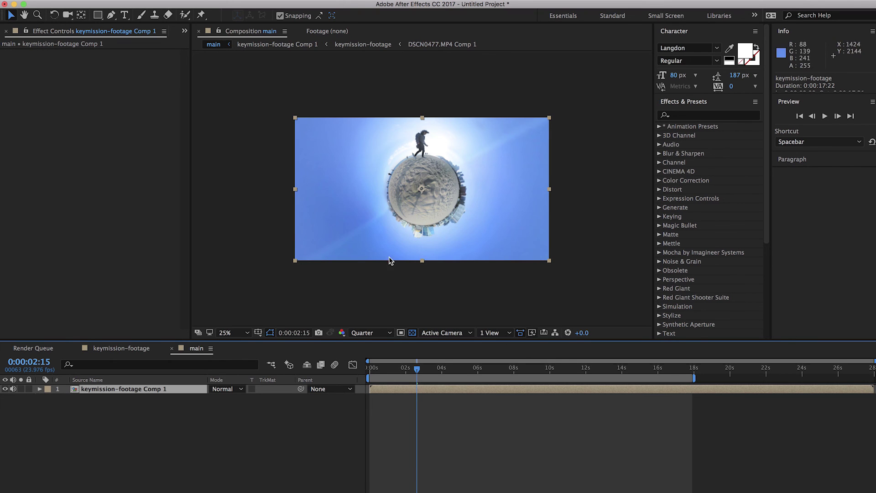
click(100, 406)
click(122, 391)
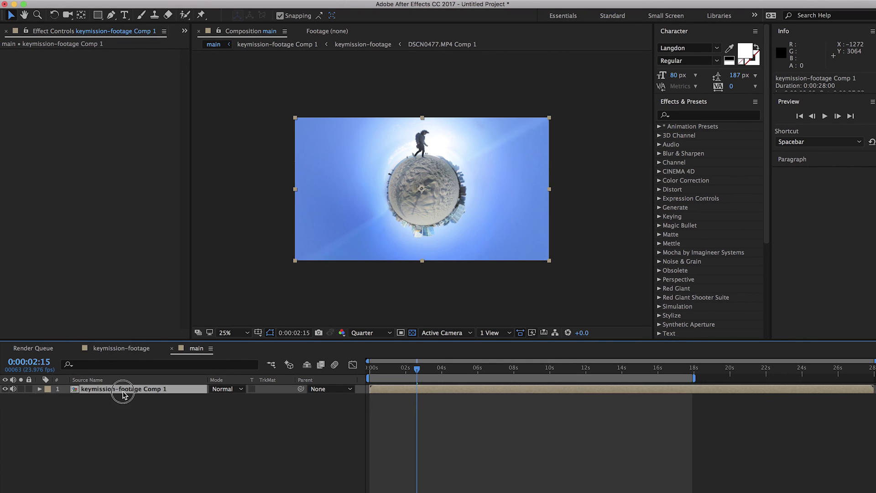
key(super+d)
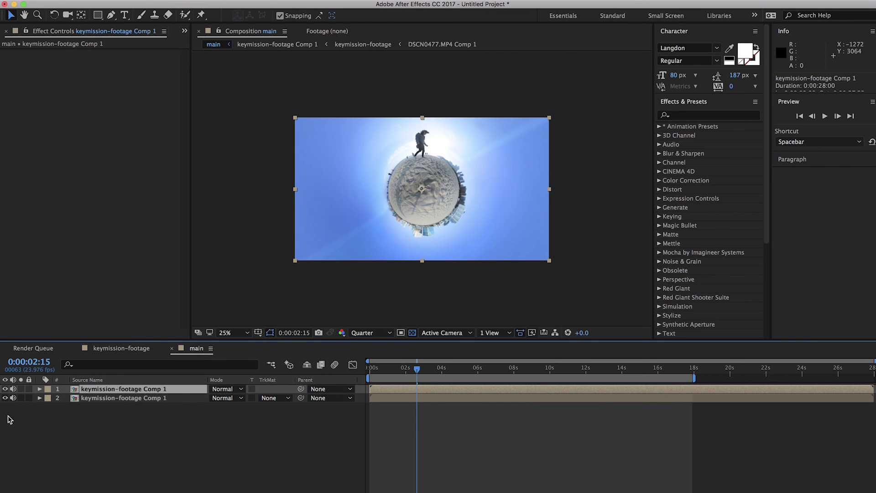
drag(12, 388, 13, 397)
drag(98, 15, 122, 44)
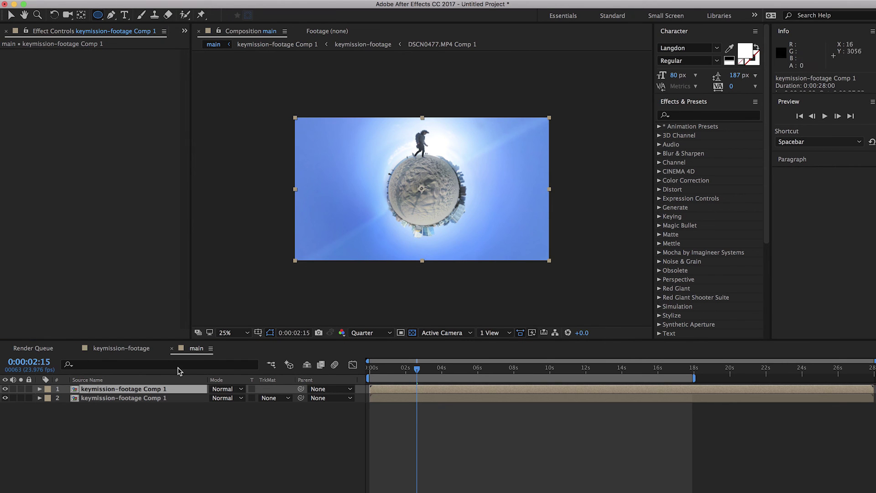
click(146, 391)
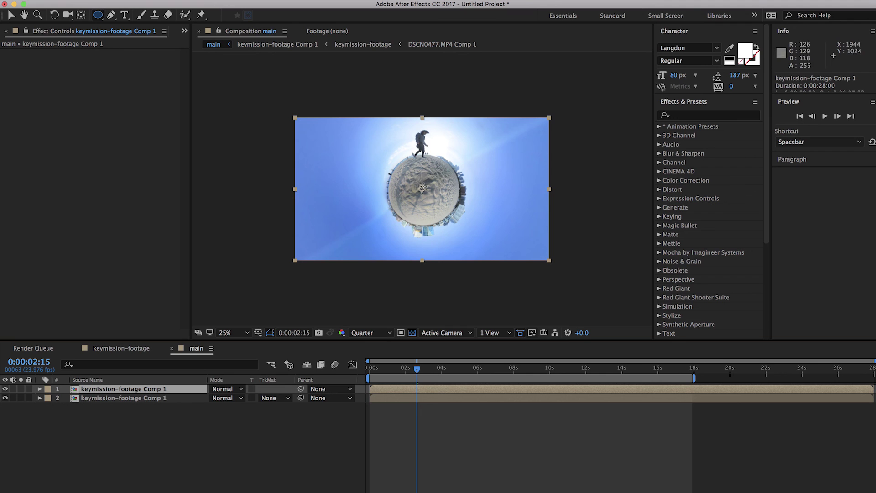
- Delete the stray shape layer and draw a small elliptical mask on the top copy at the planet centre
drag(421, 190, 435, 201)
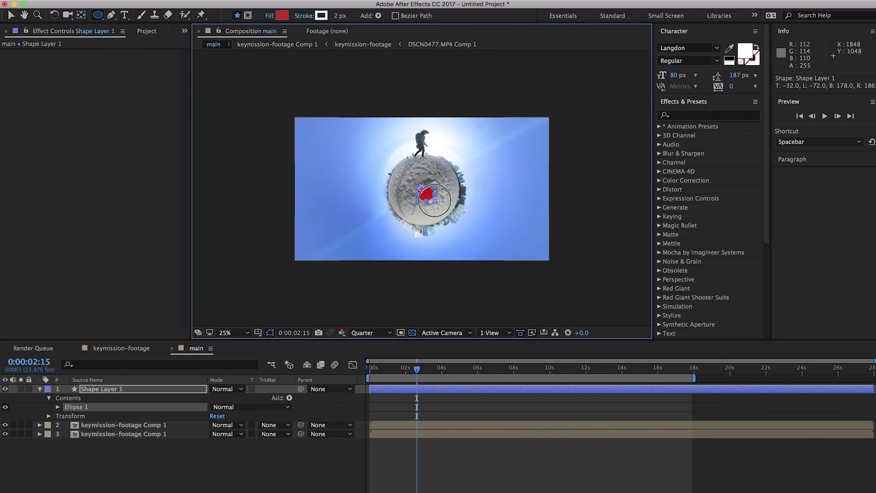
key(Delete)
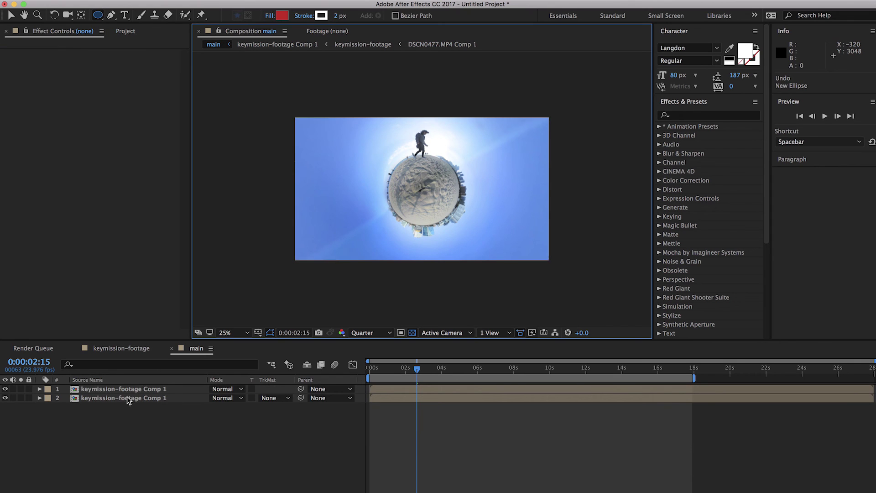
click(146, 390)
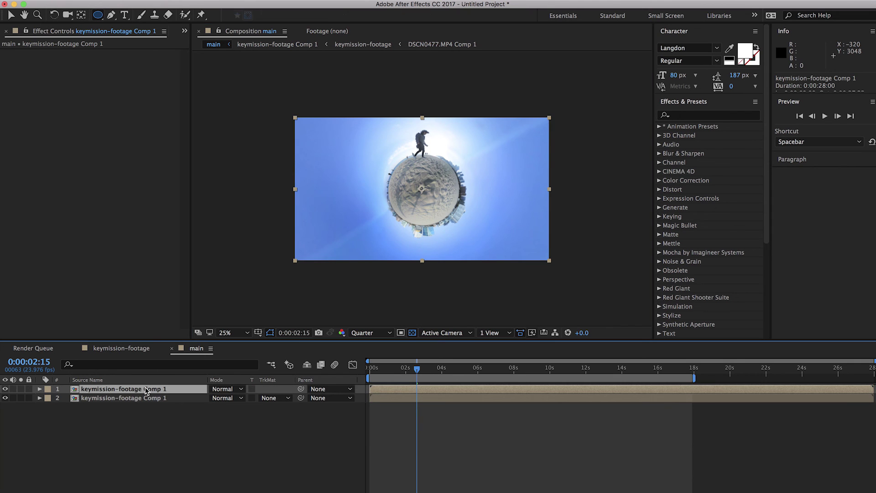
click(97, 15)
drag(421, 181, 430, 202)
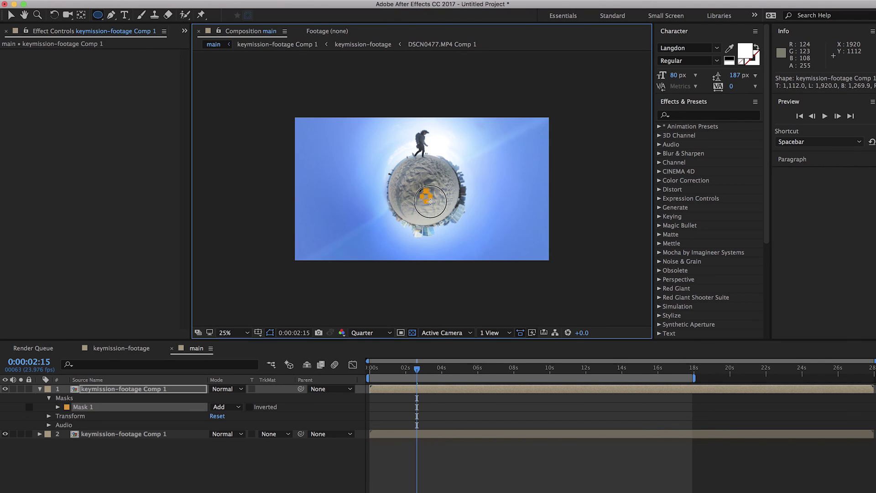
drag(430, 201, 430, 201)
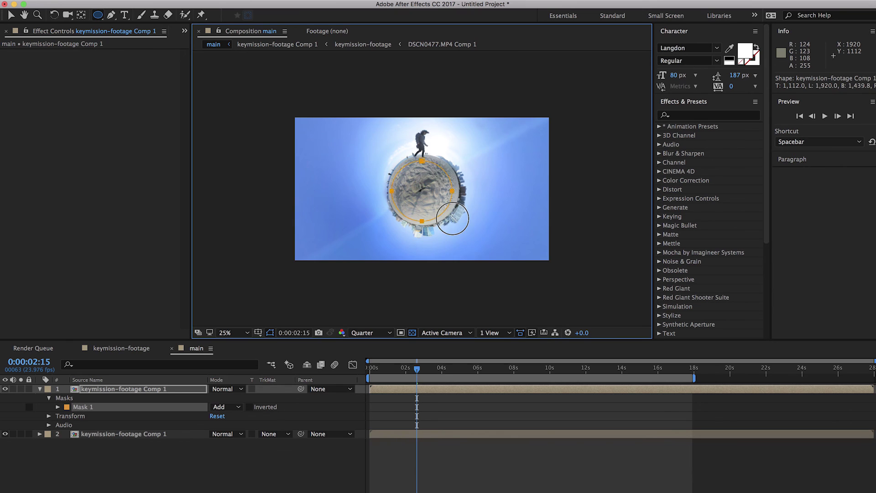
- Enlarge the mask to surround the whole planet and set it to Inverted
drag(461, 170, 490, 241)
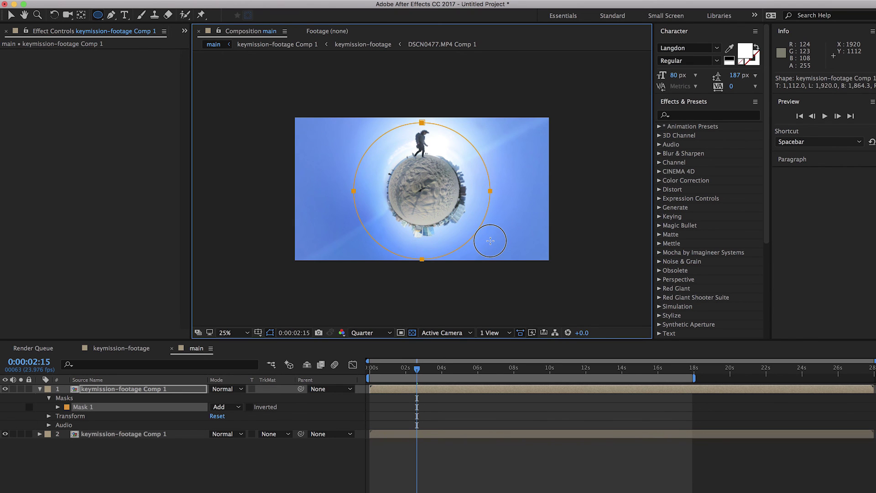
drag(490, 240, 491, 241)
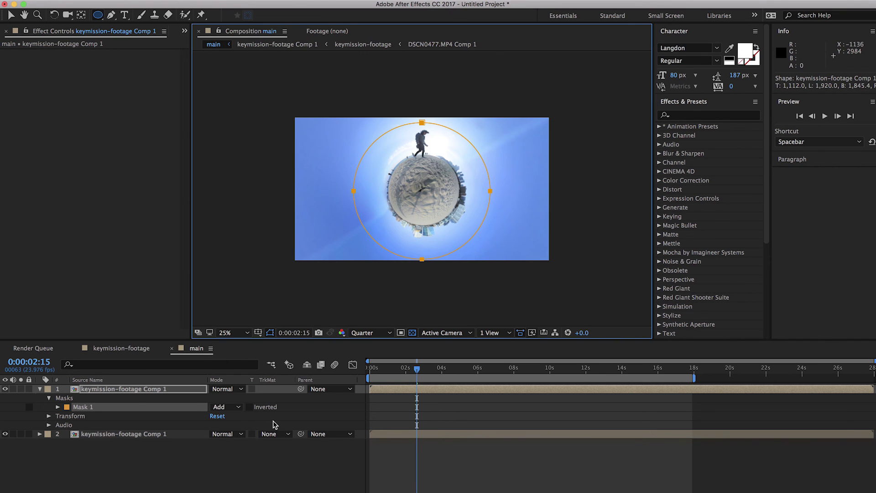
click(5, 434)
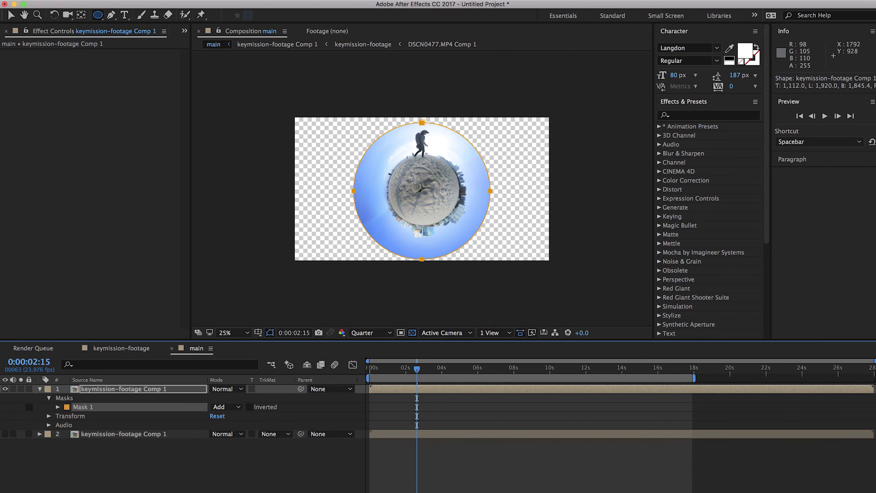
click(249, 407)
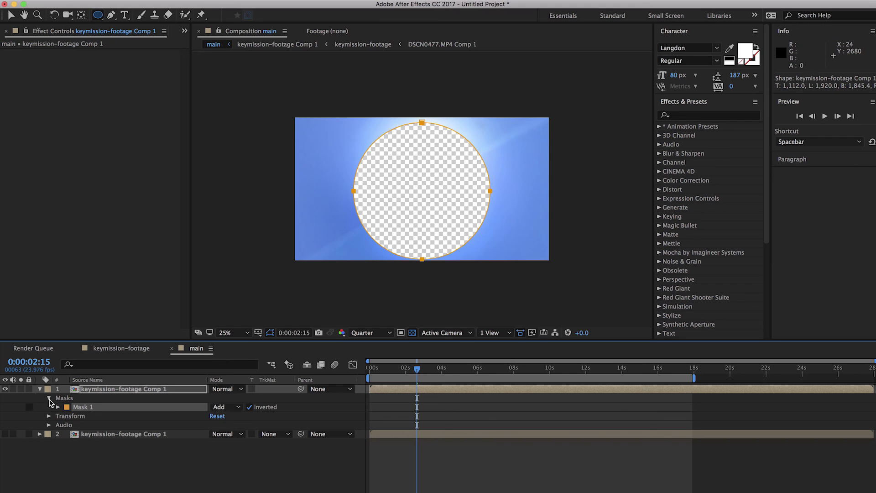
click(49, 399)
click(6, 426)
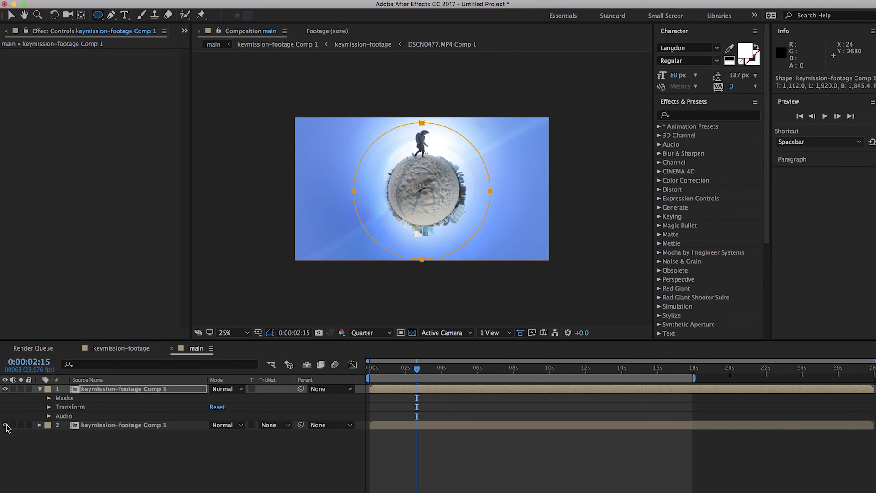
click(140, 389)
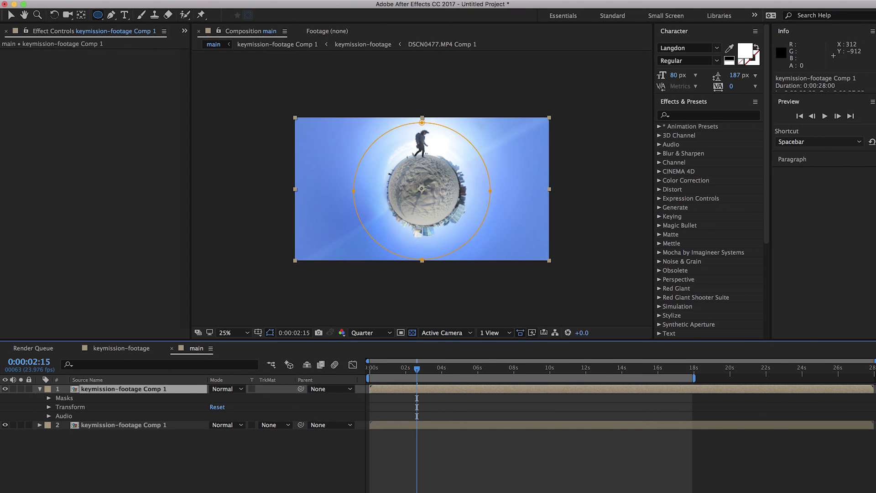
- Apply Gaussian Blur with Blurriness 300 to the masked top layer and preview it at 0:00:03:15
click(237, 1)
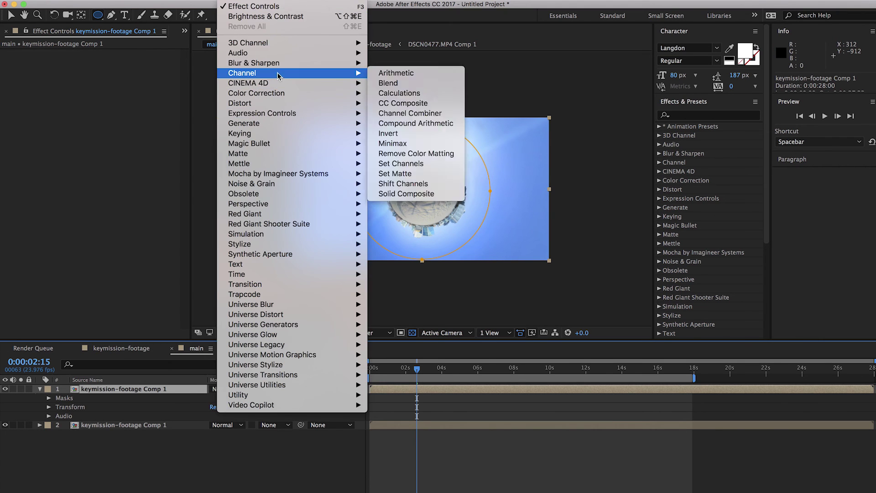
mouse_move(283, 64)
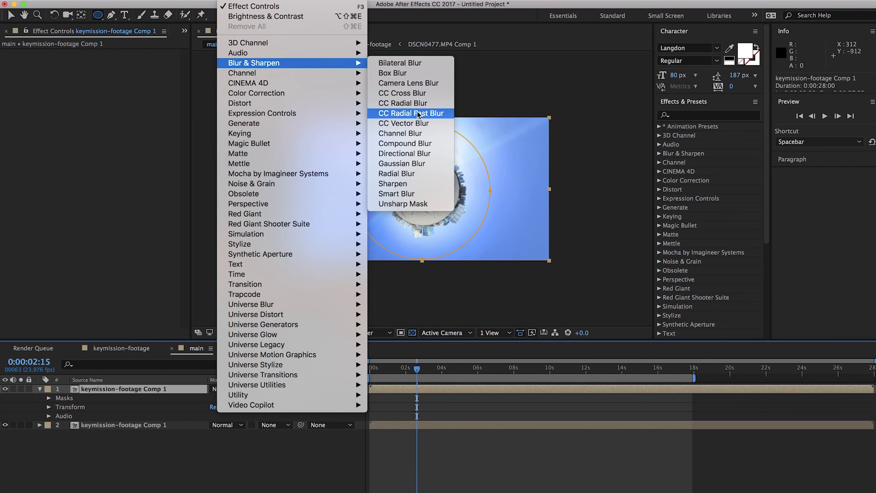
click(417, 168)
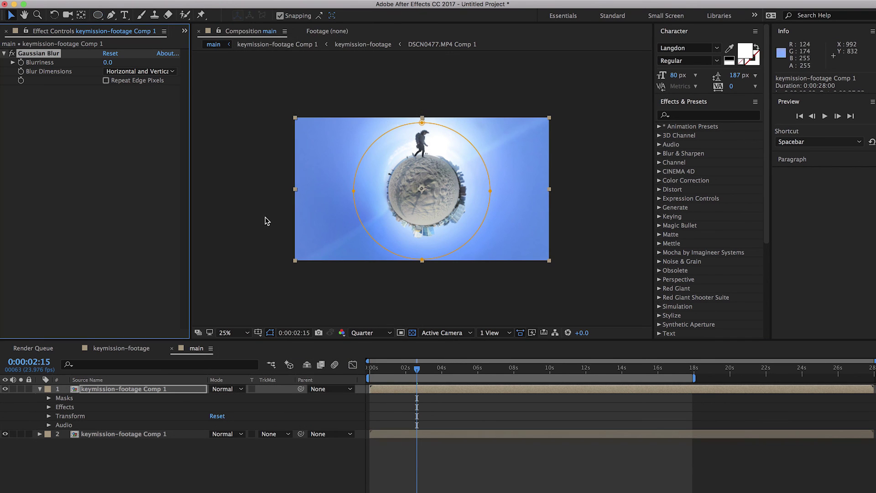
click(111, 63)
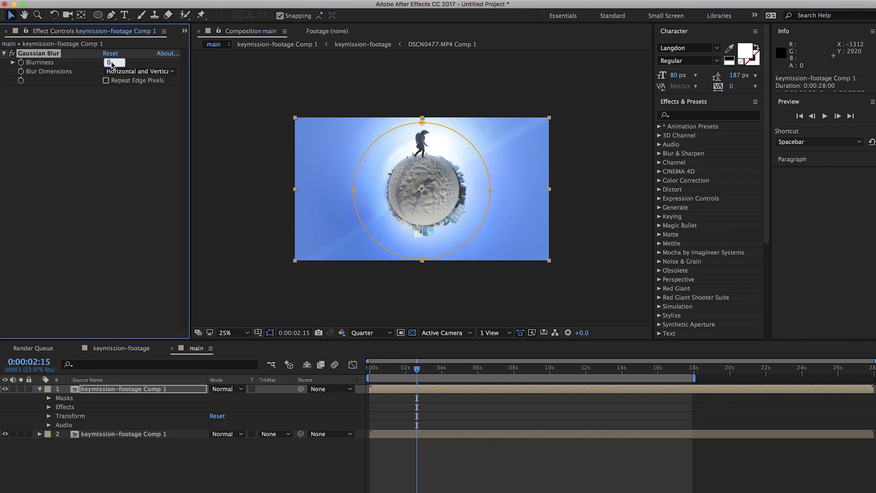
text(300)
key(Return)
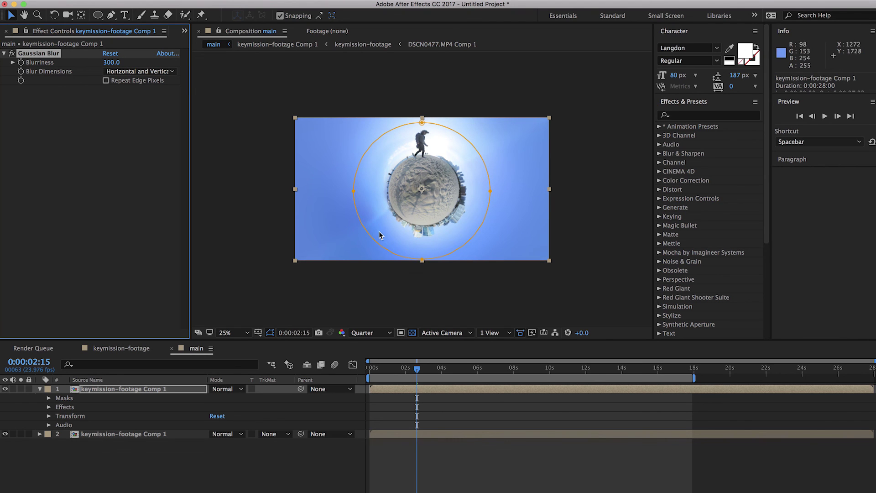
click(336, 287)
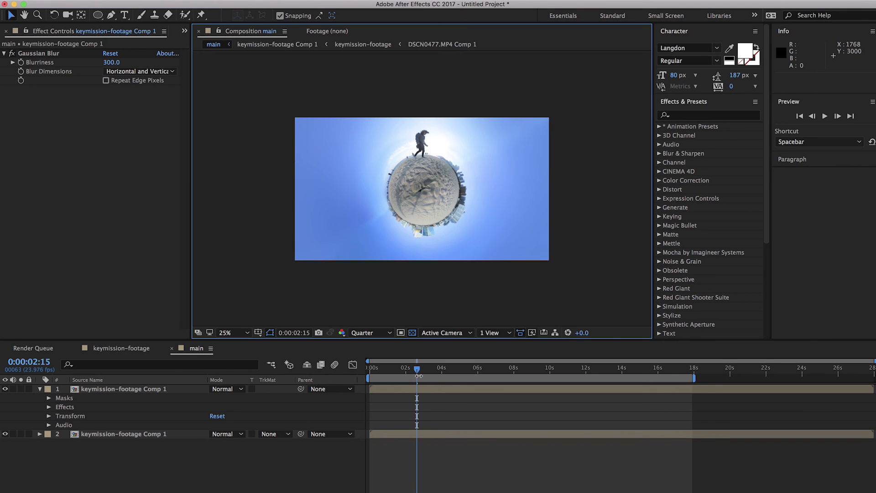
mouse_move(416, 368)
mouse_down()
mouse_move(455, 371)
mouse_move(401, 370)
mouse_up()
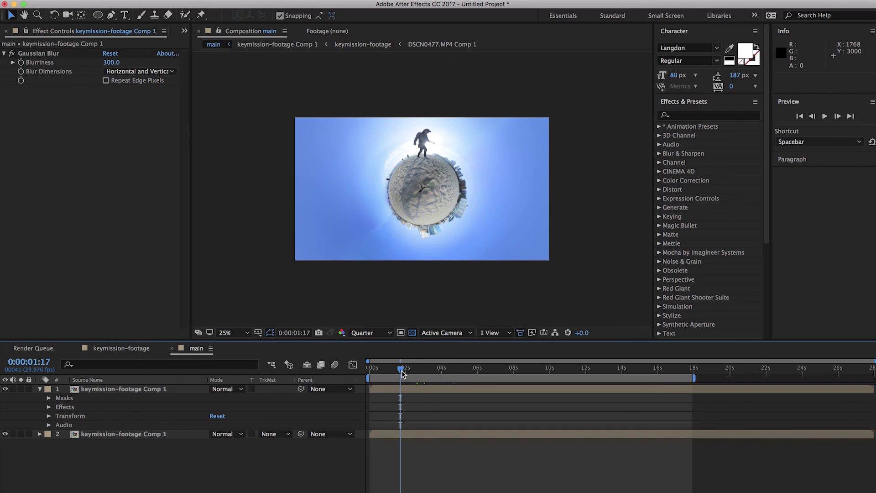
- Select both keymission-footage Comp 1 layers together and pre-compose them as Pre-comp 1
click(194, 457)
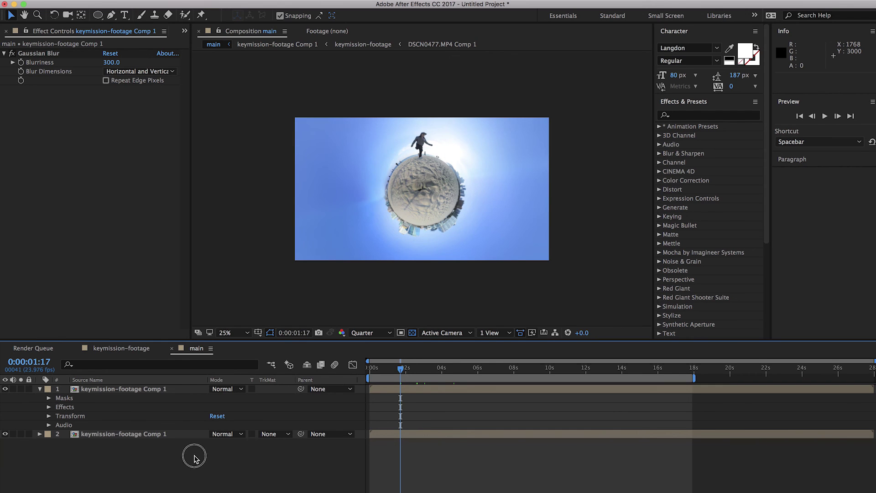
click(40, 390)
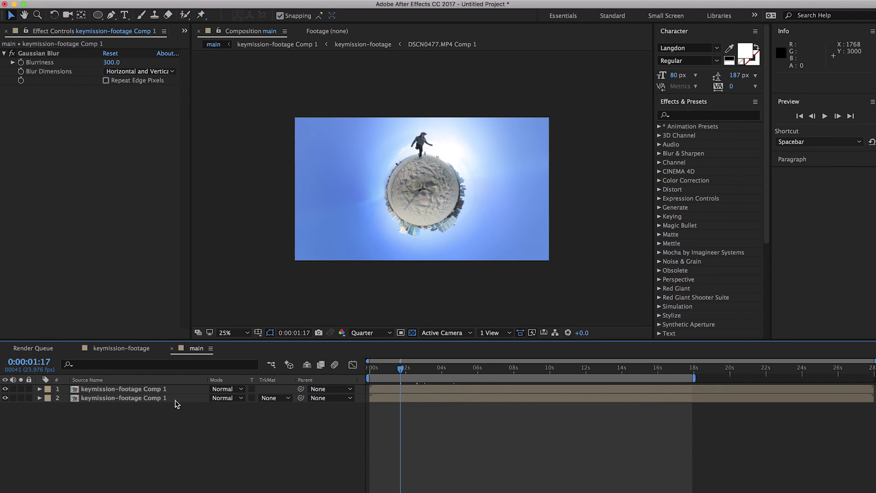
click(142, 388)
shift+click(141, 398)
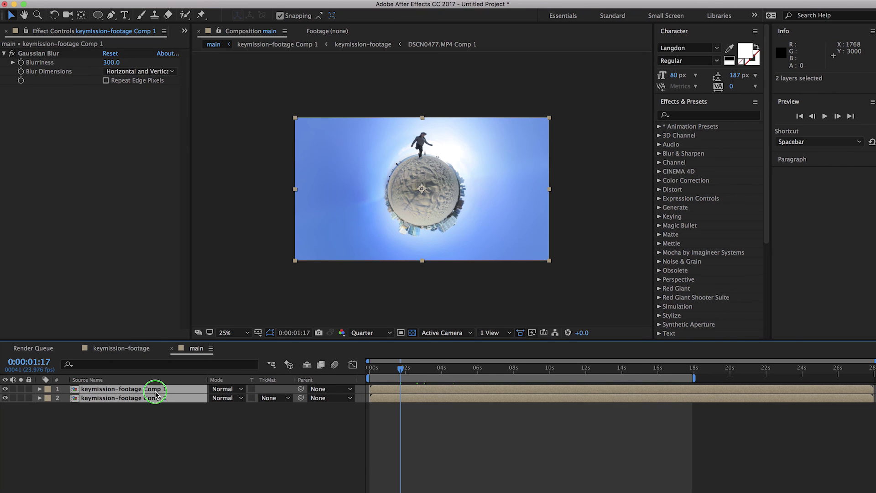
right_click(155, 394)
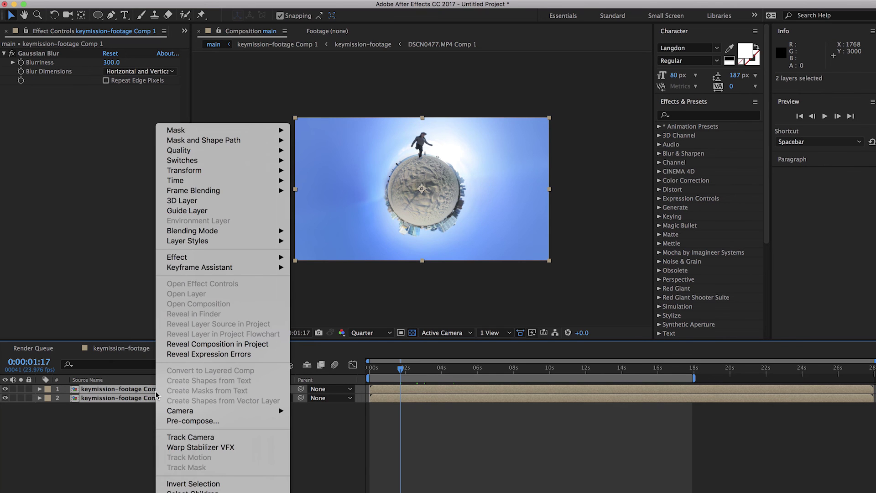
click(218, 422)
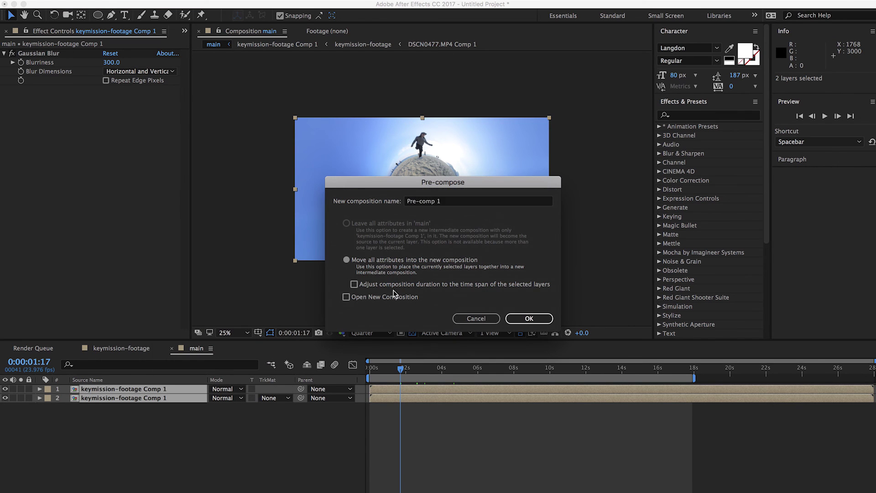
click(513, 319)
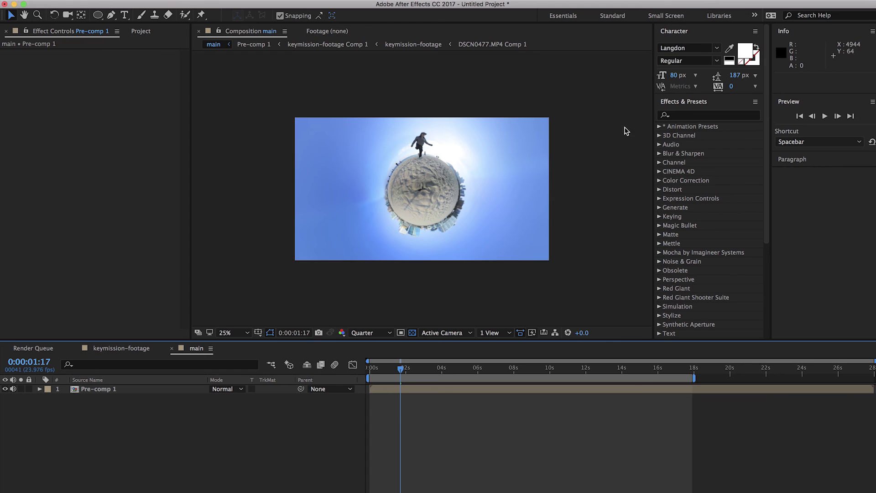
- Search Effects & Presets for 'looks', drop Magic Bullet Looks onto Pre-comp 1, and open its editor
click(695, 116)
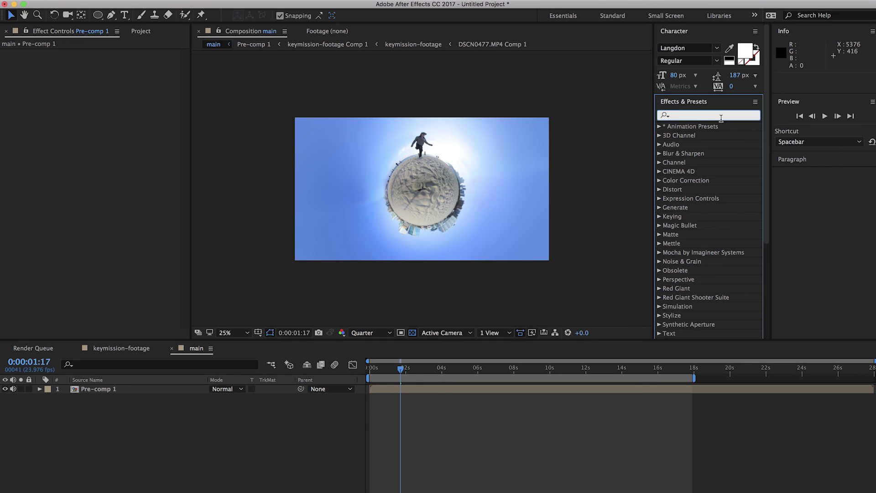
text(look)
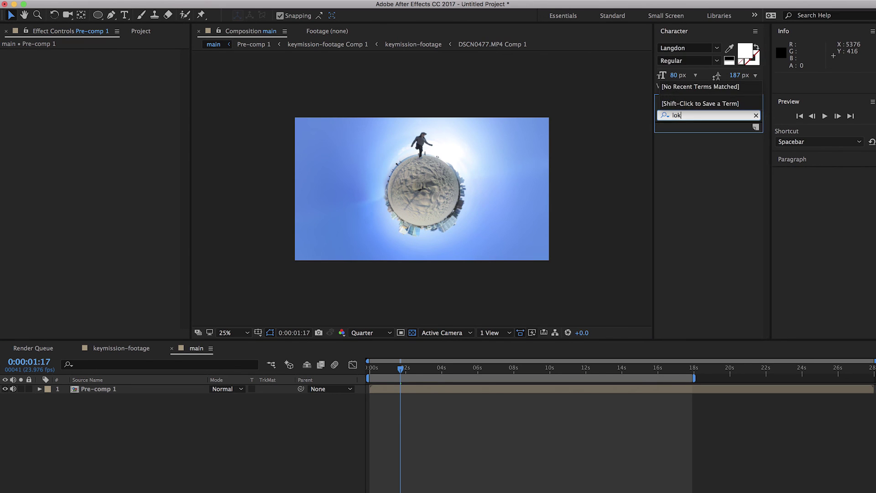
text(s)
key(BackSpace)
key(BackSpace)
text(oks)
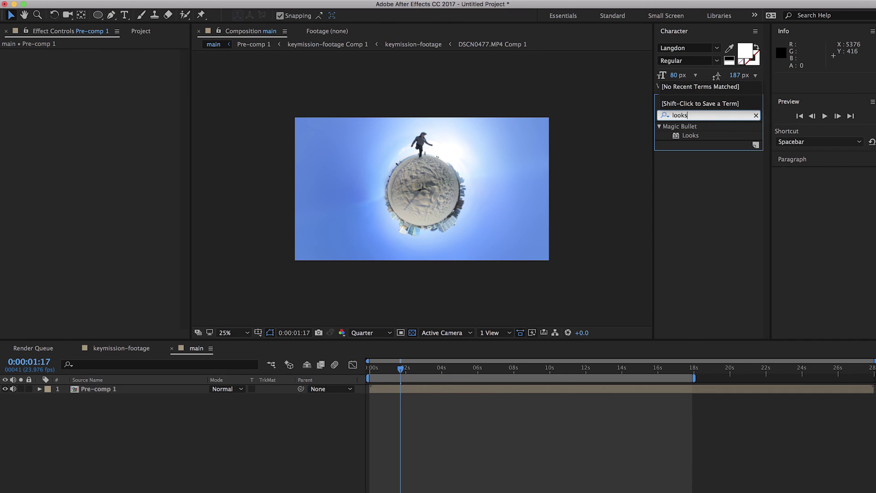
click(690, 136)
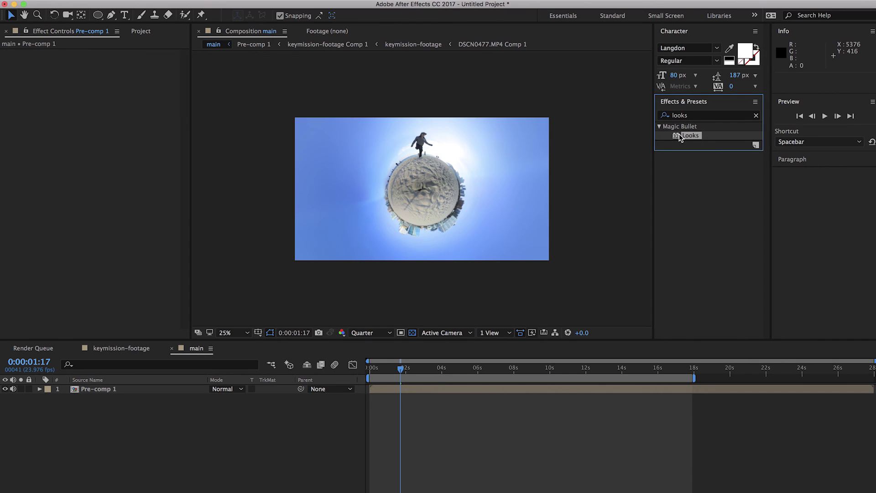
drag(680, 136, 465, 177)
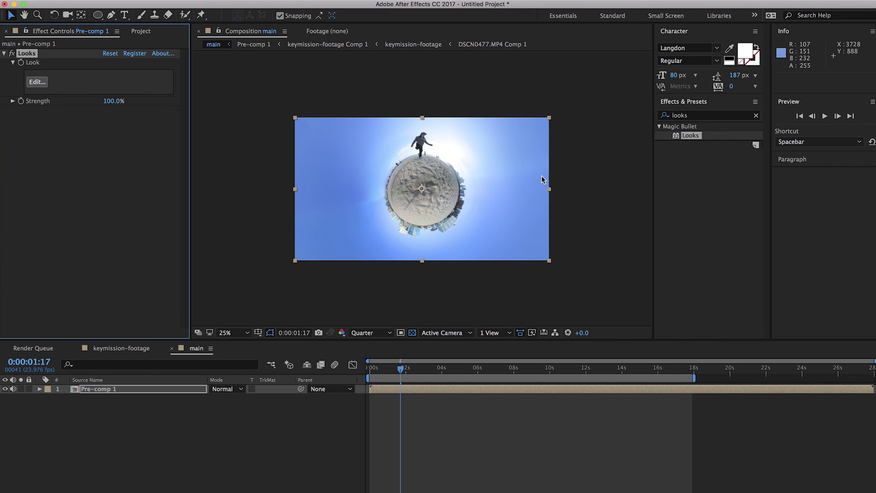
click(38, 84)
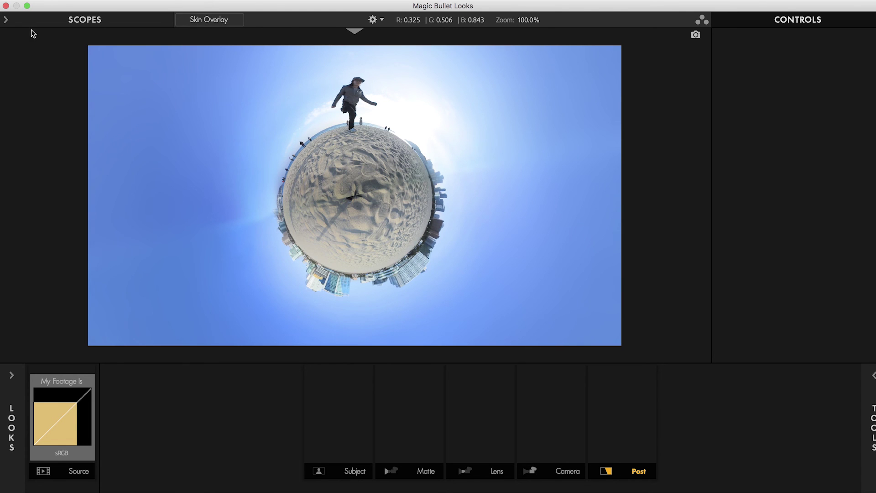
- Show the scopes, try the People Places preset, then settle on the Vibrance Thing enhancement look
click(7, 20)
click(11, 413)
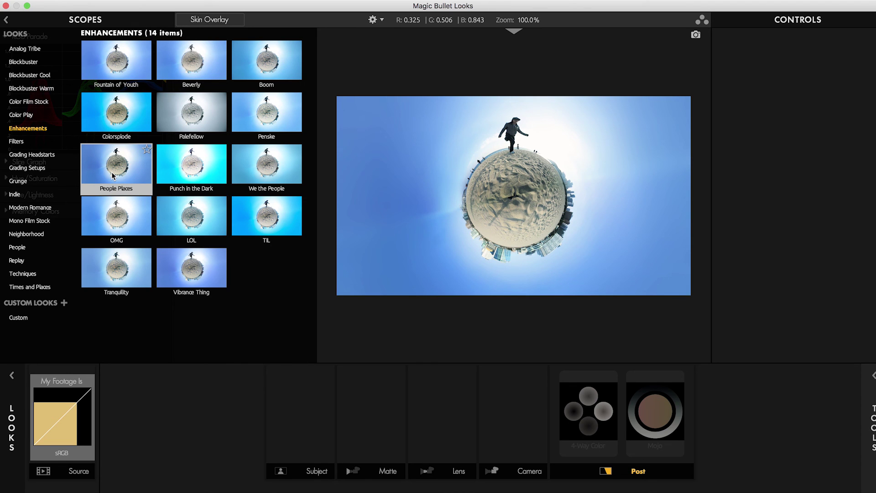
click(112, 175)
click(195, 279)
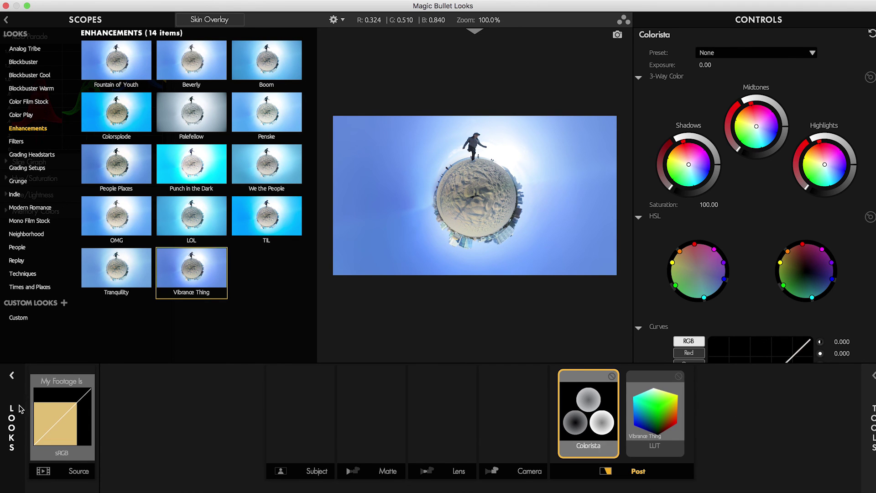
click(20, 408)
click(872, 426)
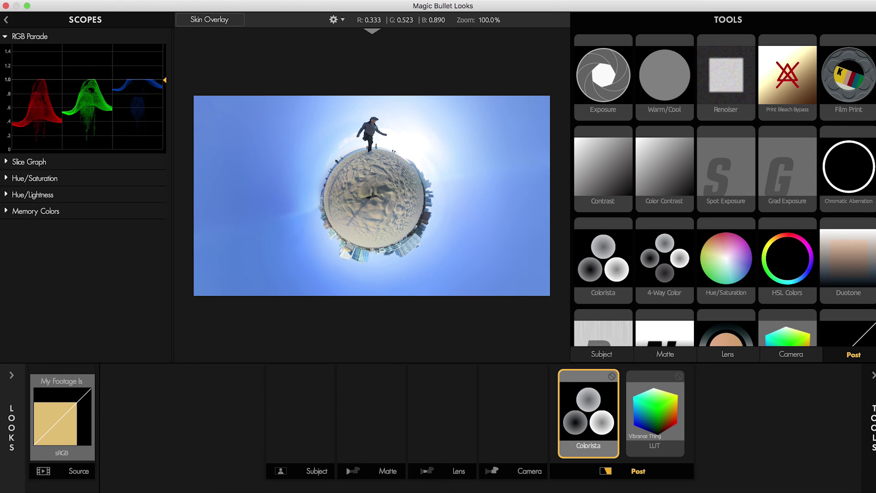
- Add Mojo II to the end of the Looks chain and return the finished grade to After Effects
scroll(725, 187, down, 5)
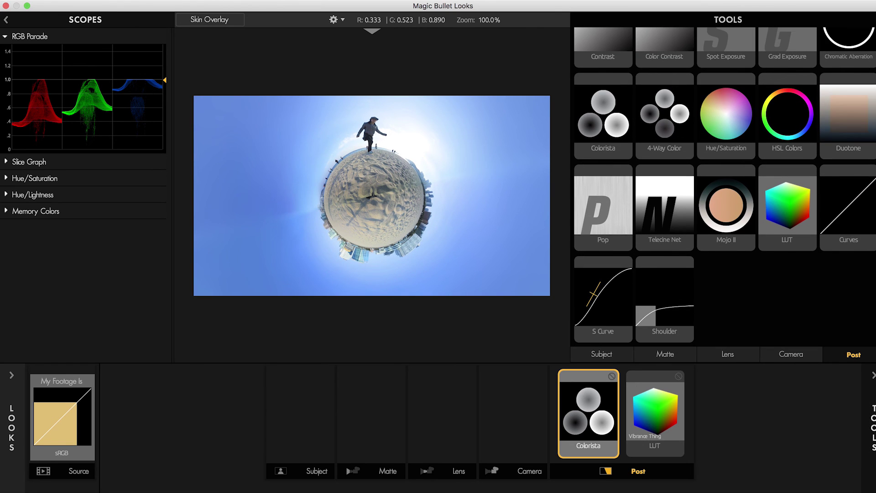
drag(728, 216, 489, 433)
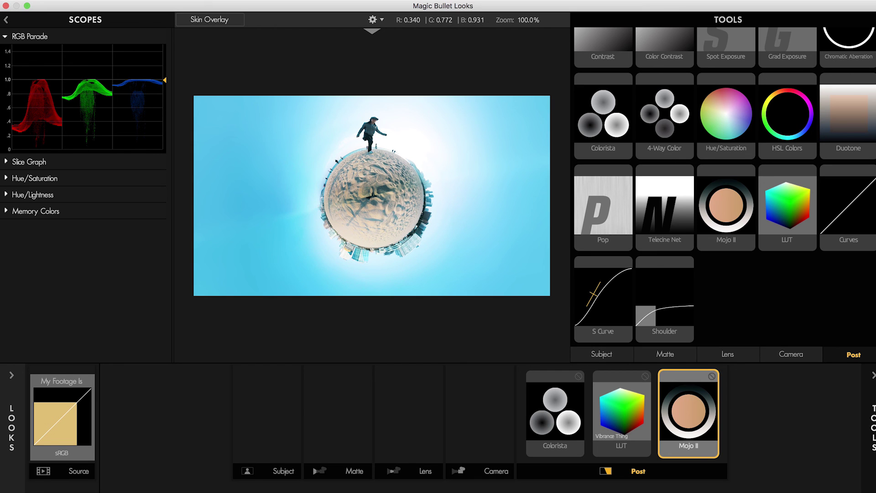
click(803, 491)
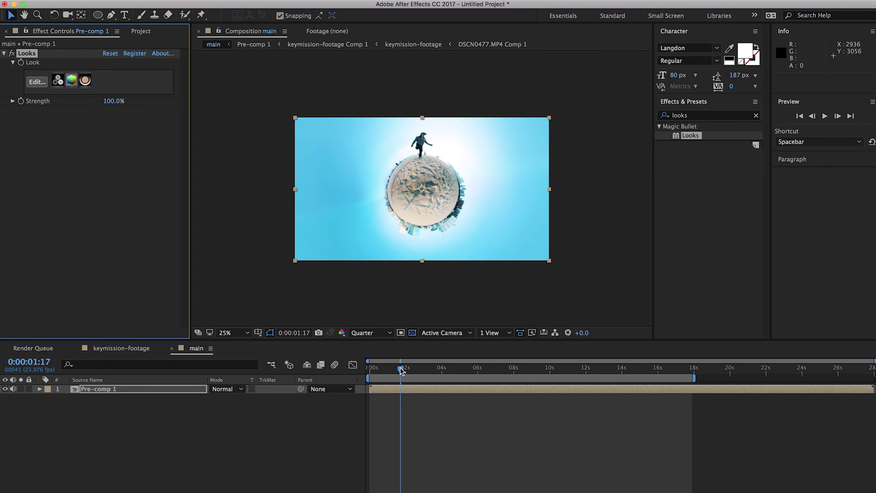
- Scrub the timeline forward to preview the cyan grade at later frames
drag(401, 370, 481, 370)
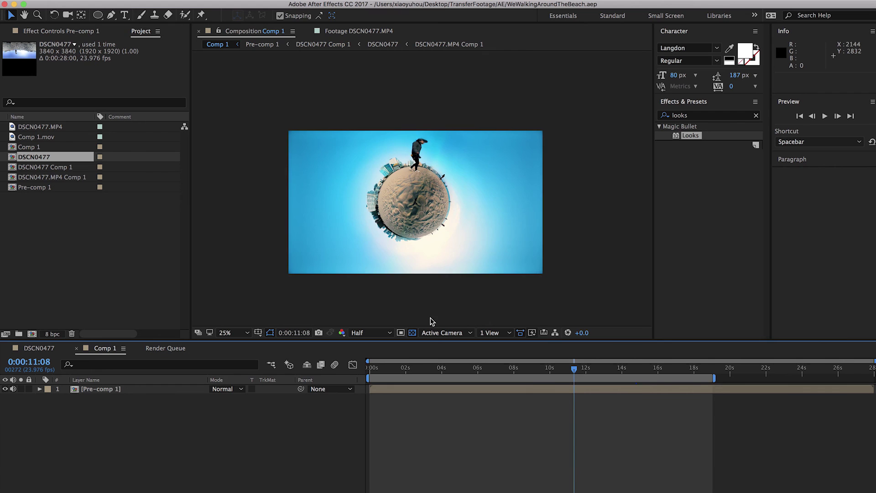
- Add Comp 1 to the render queue and accept its default render settings
click(114, 5)
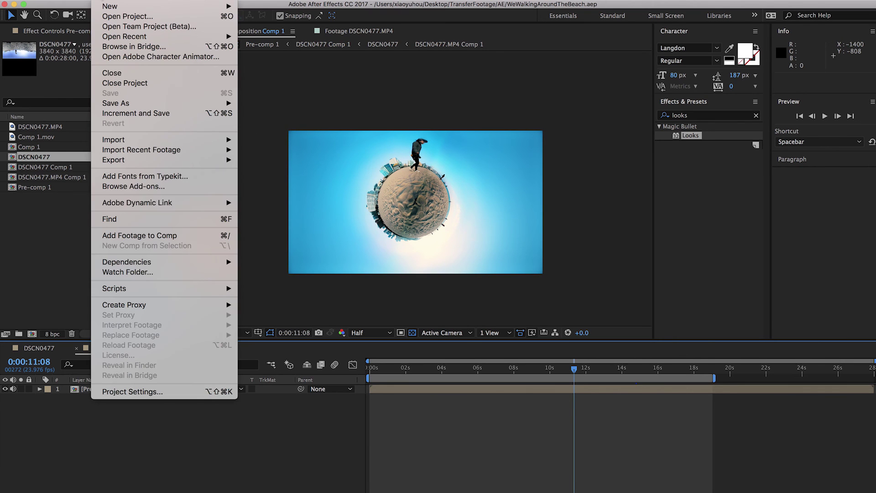
mouse_move(159, 5)
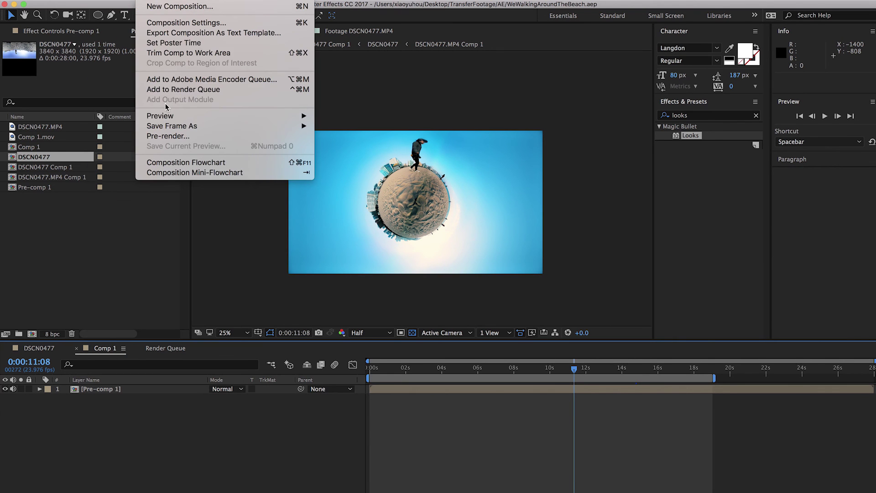
click(179, 89)
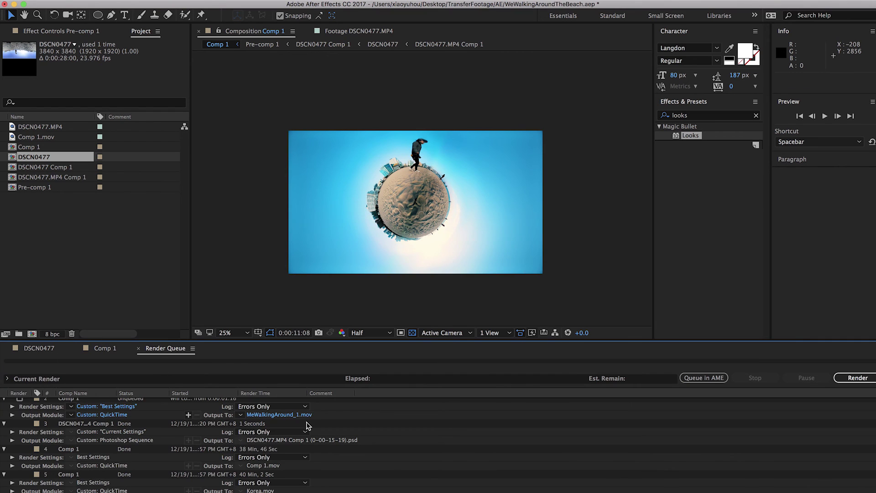
click(93, 490)
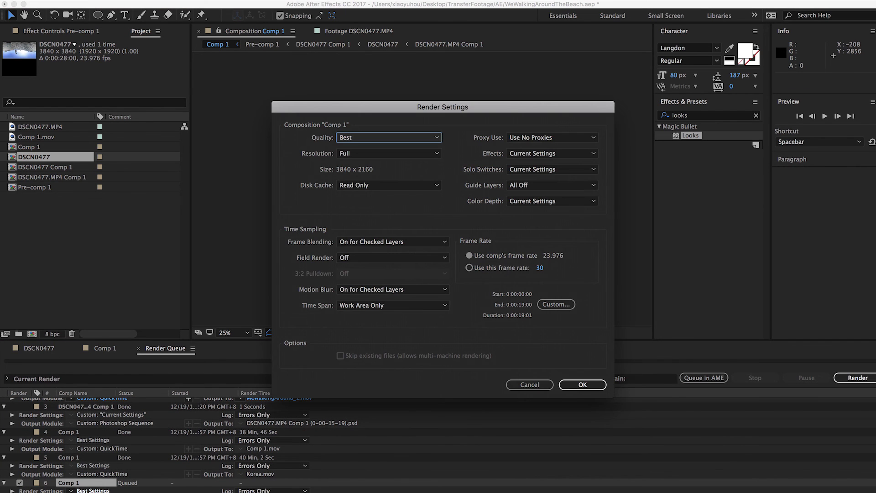
click(520, 386)
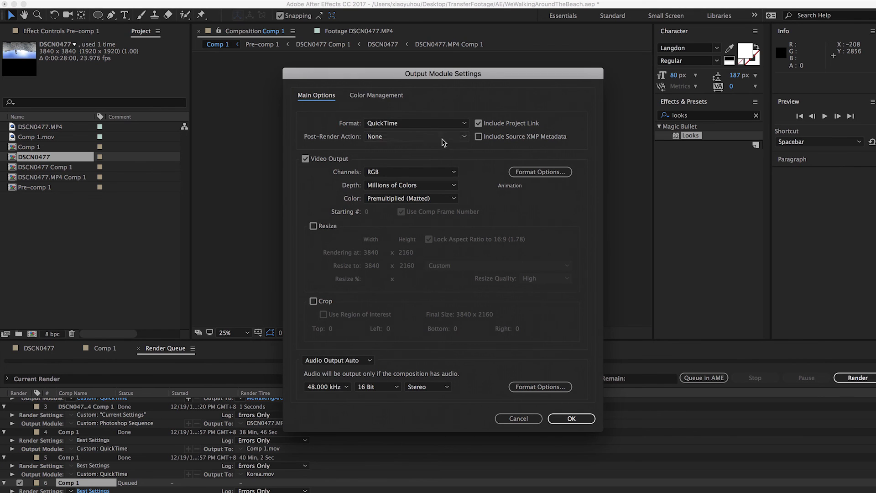
- Set the QuickTime output codec to Photo - JPEG at quality 90, then return to Comp 1's timeline
click(542, 172)
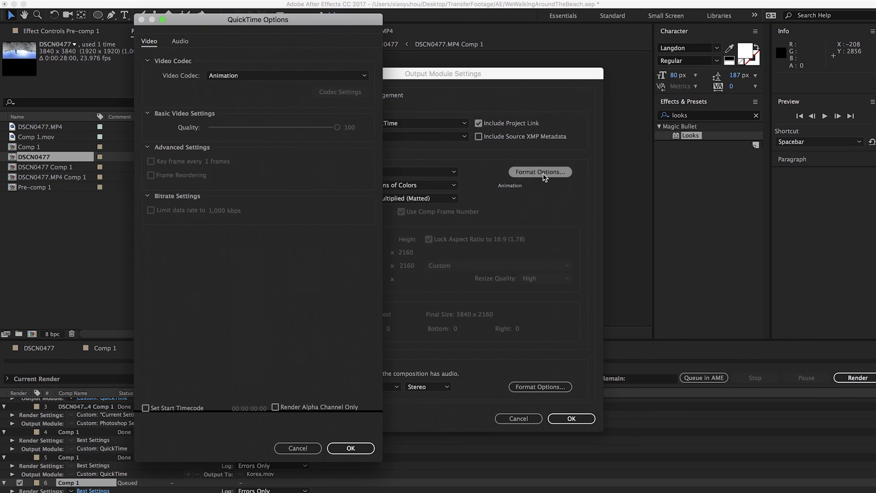
click(306, 76)
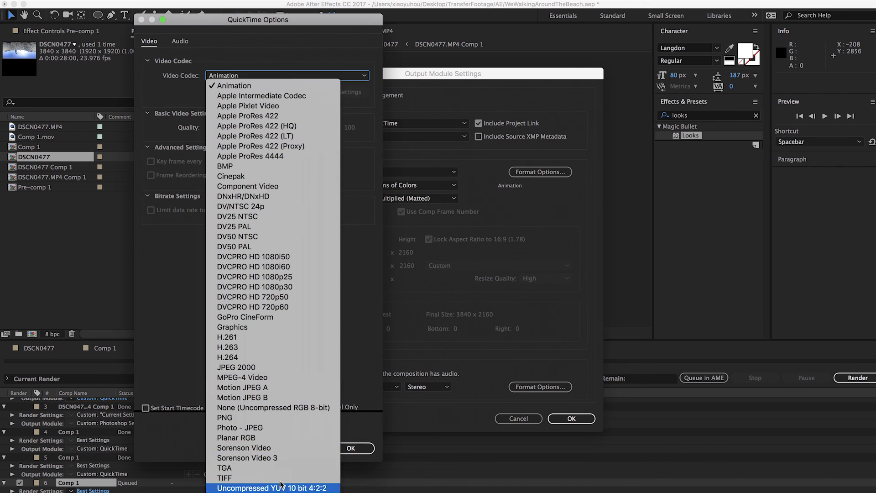
click(256, 428)
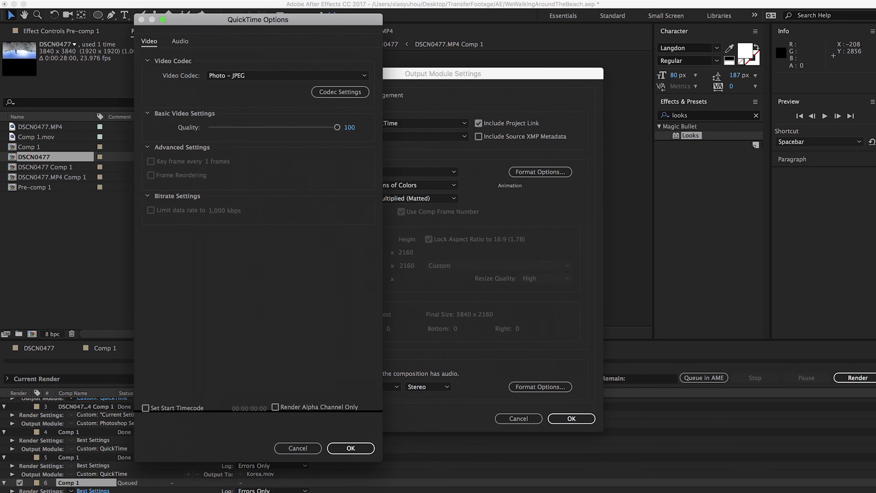
click(353, 130)
click(323, 255)
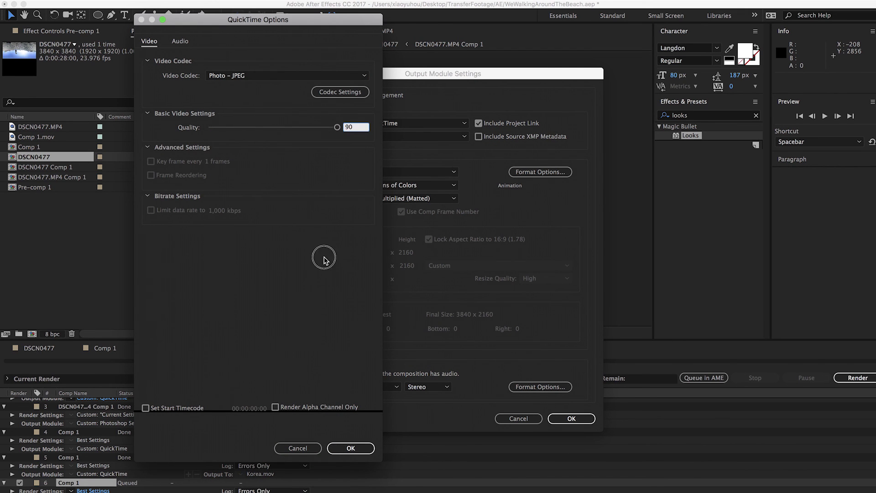
click(350, 446)
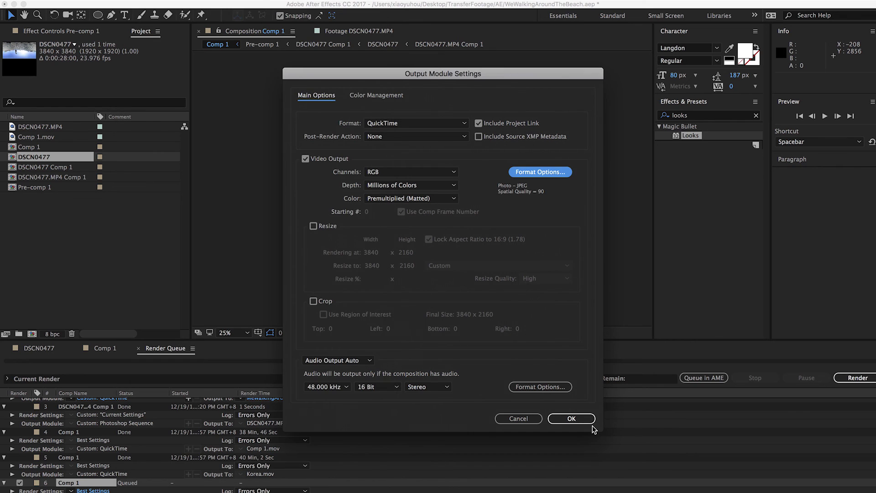
click(577, 418)
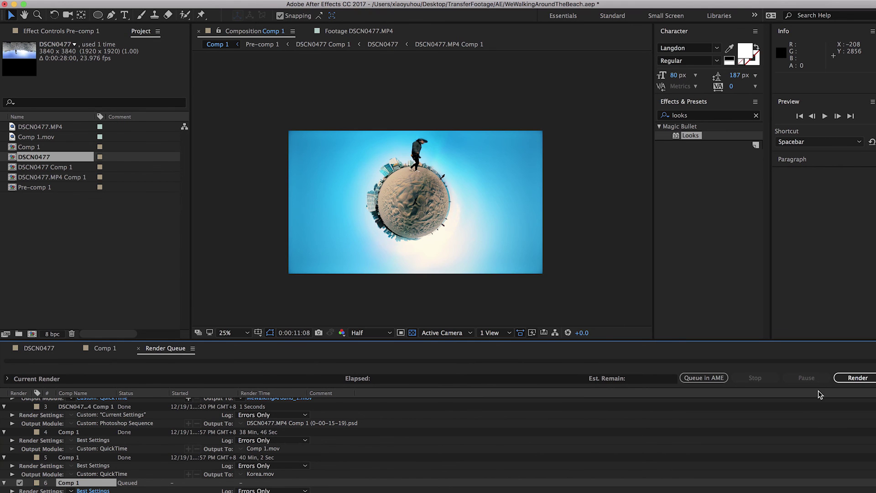
click(240, 248)
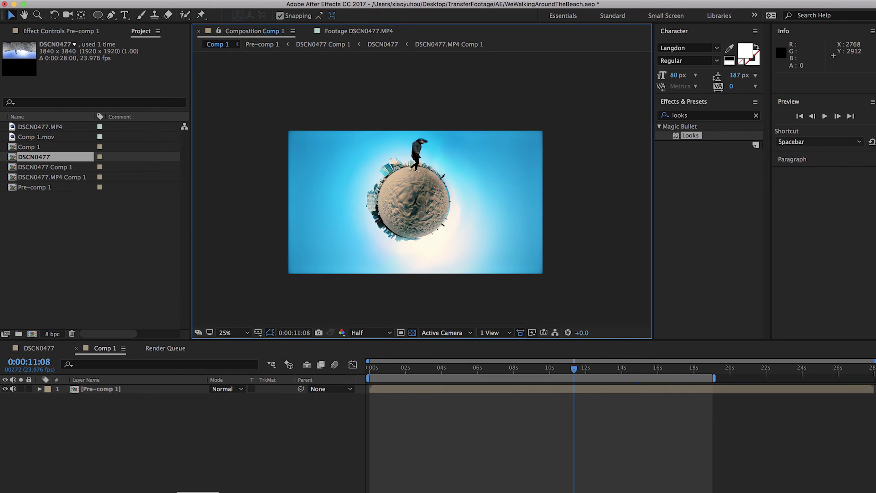
- In Finder, select the rendered Korea.mov in the oputput folder, leaving its name unchanged
key(super+Tab)
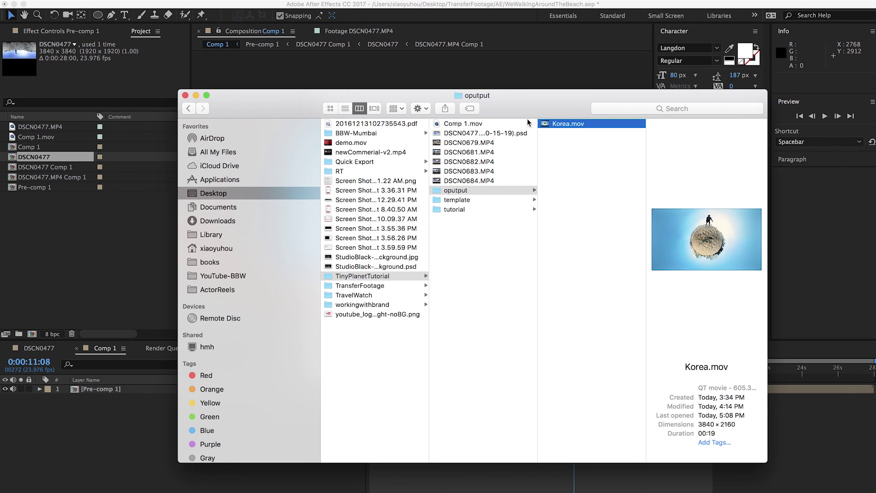
click(449, 191)
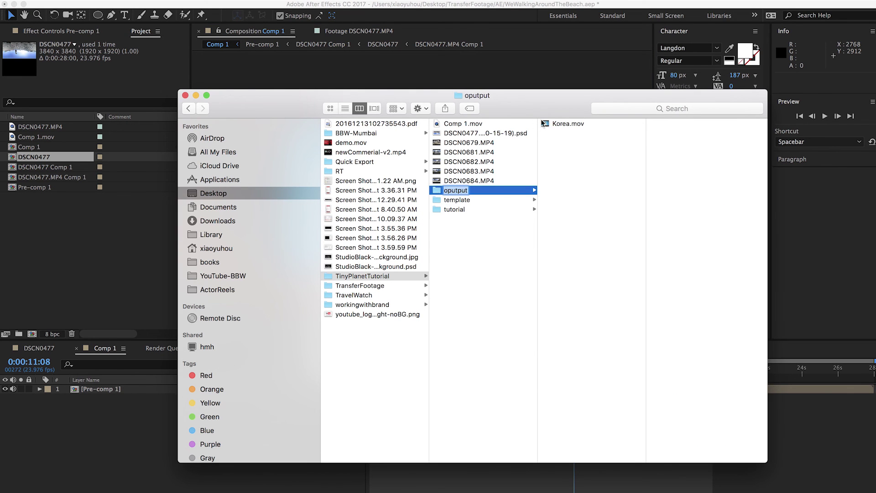
click(558, 123)
key(BackSpace)
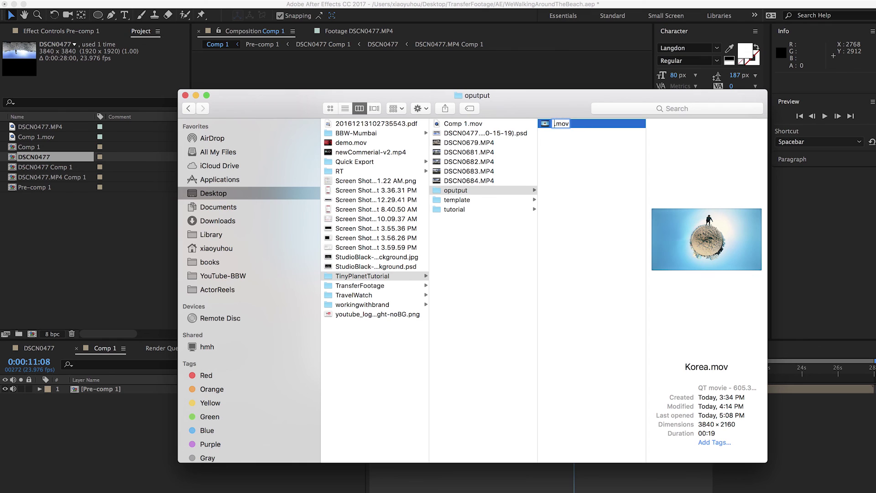
key(Escape)
click(565, 210)
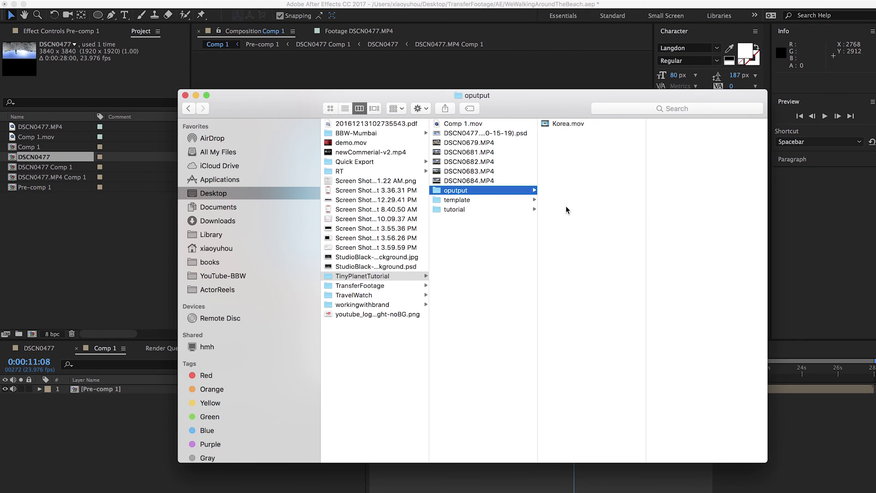
click(557, 125)
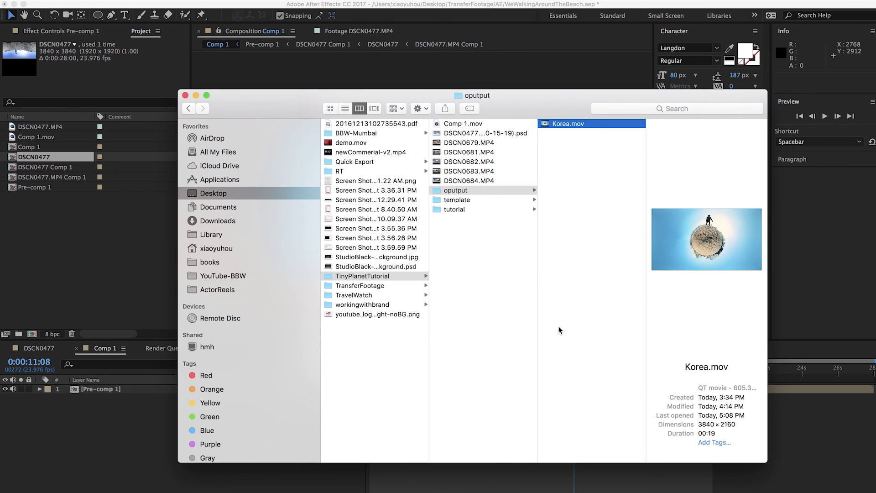
- Launch Adobe Media Encoder CC 2017 by searching 'media' in Spotlight
key(super+space)
text(m)
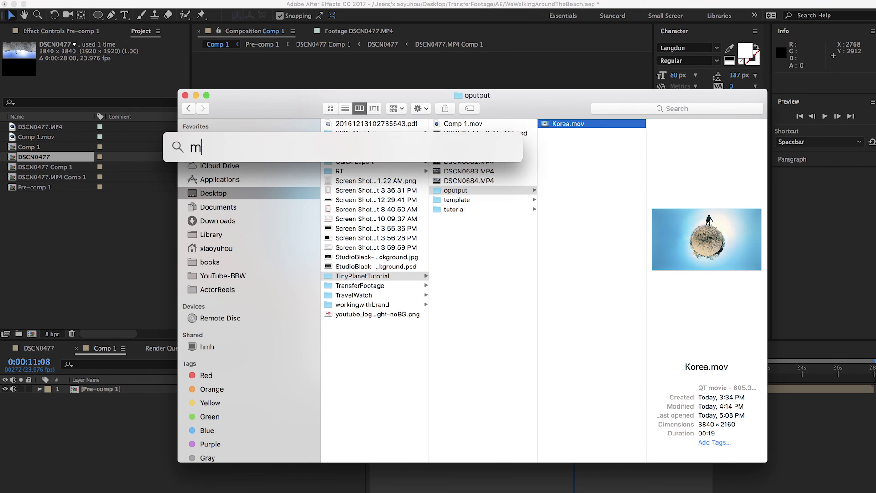
key(BackSpace)
text(media)
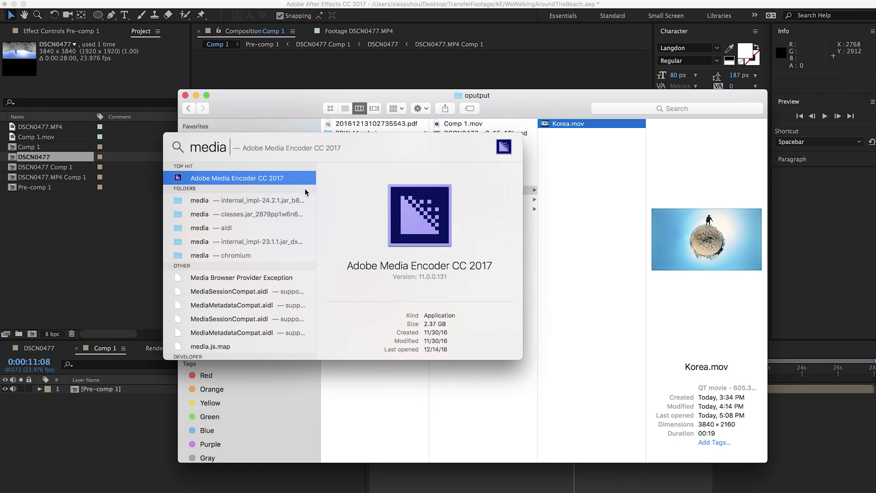
key(super+a)
key(Escape)
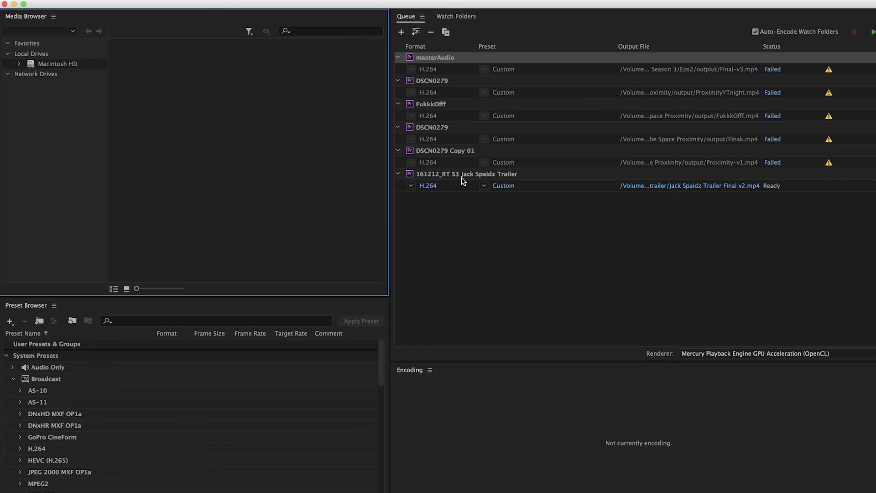
- Drag Korea.mov from Finder into the Media Encoder queue as a Match Source – High bitrate H.264 job
click(536, 174)
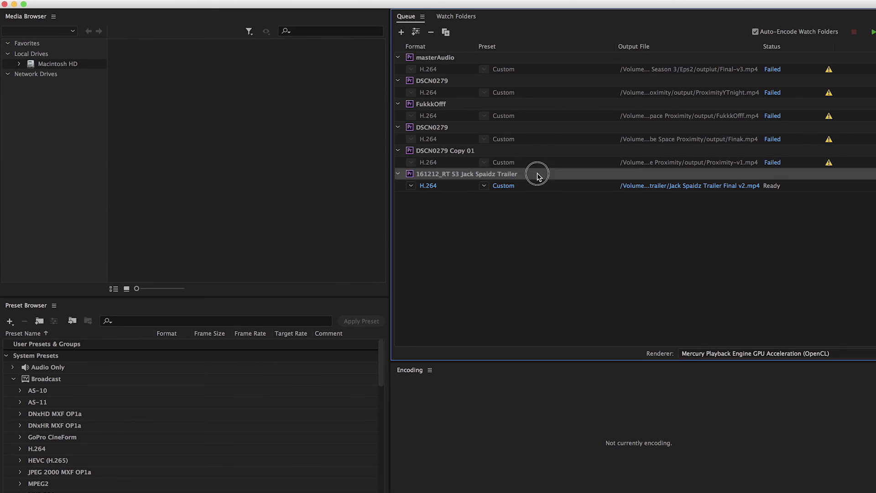
click(513, 237)
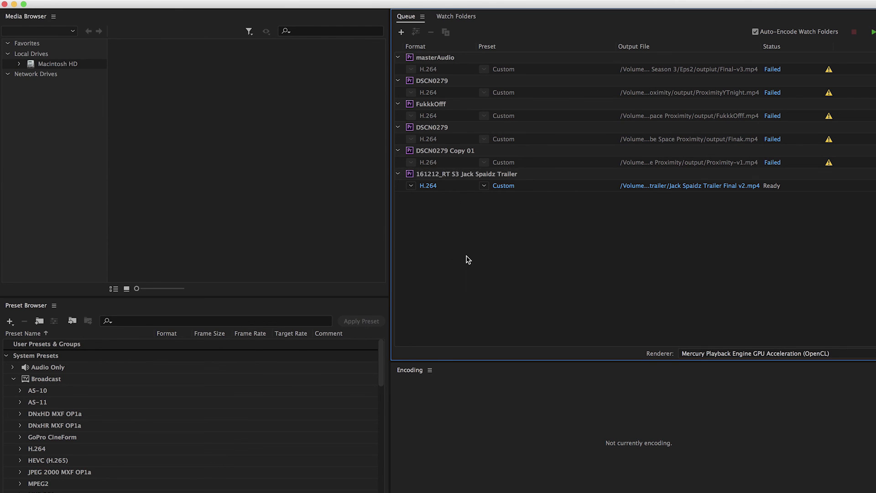
key(super+Tab)
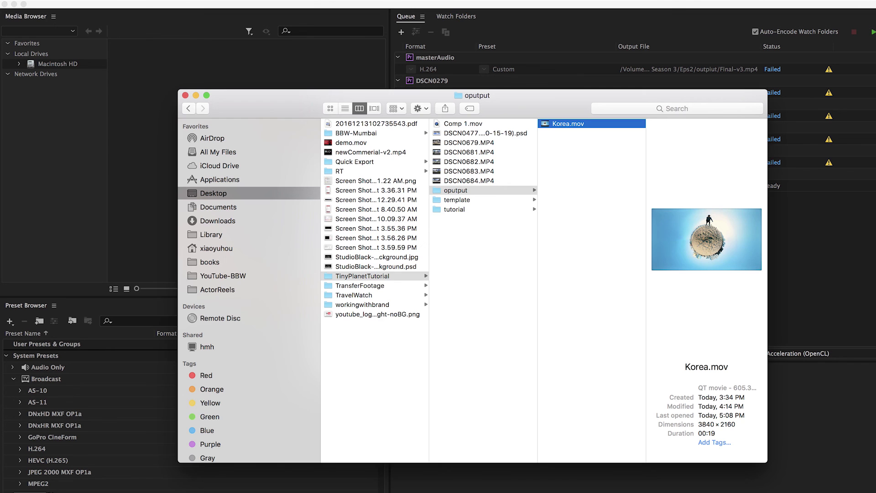
drag(577, 128, 825, 262)
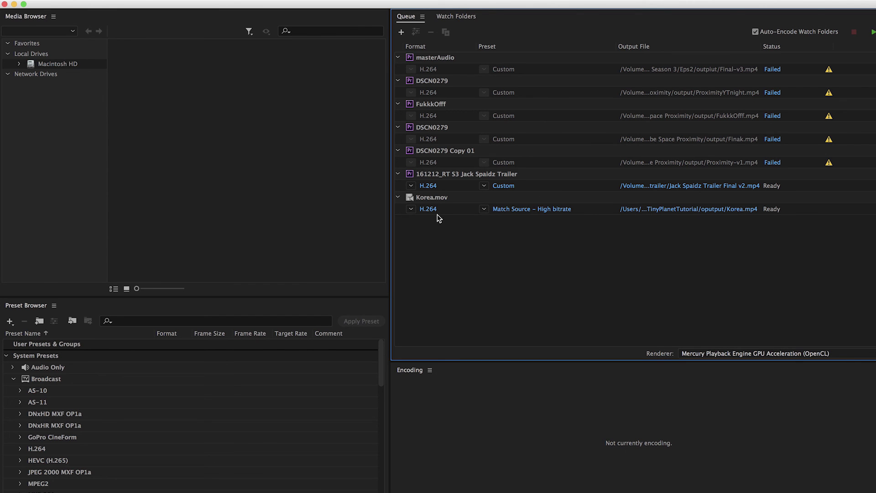
click(503, 210)
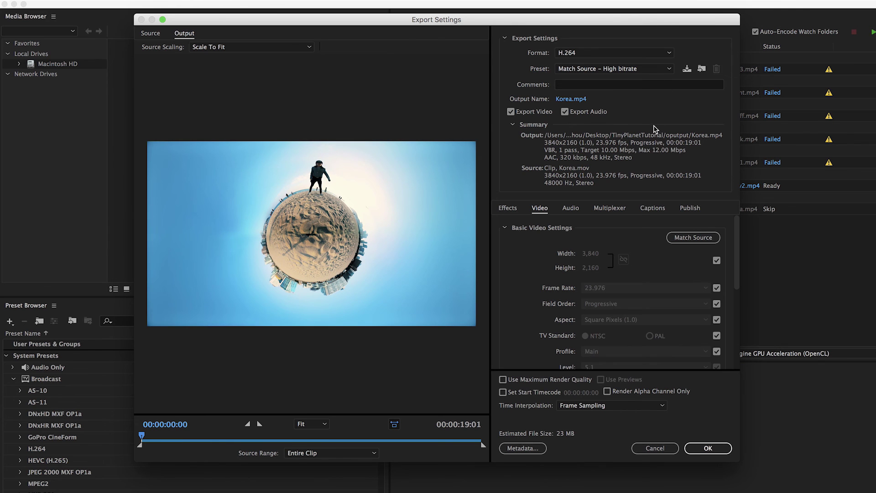
click(669, 69)
scroll(639, 457, down, 10)
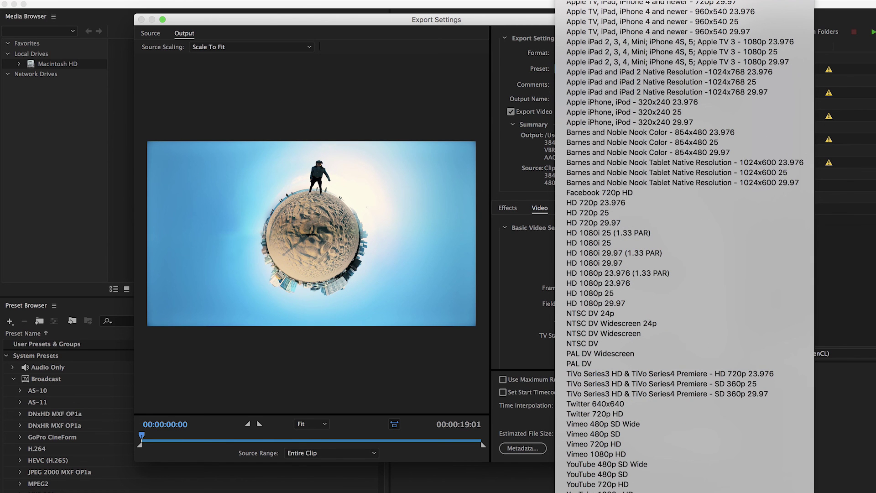
click(593, 490)
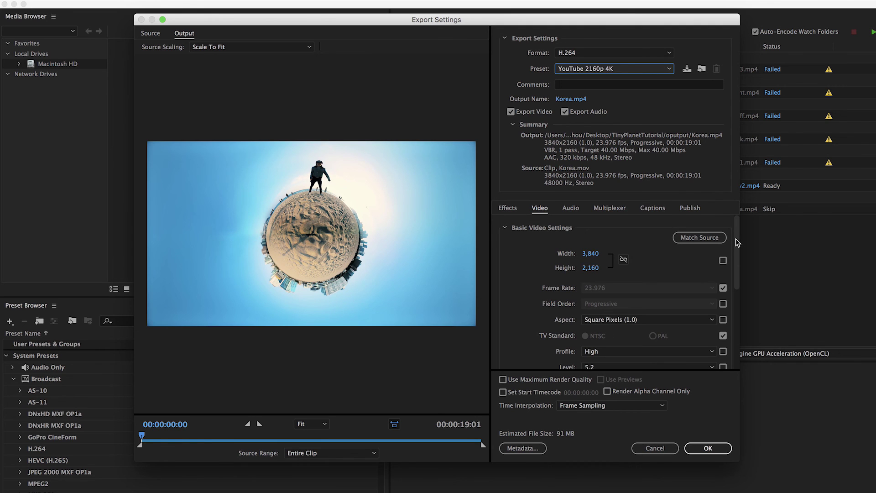
drag(738, 242, 741, 297)
click(508, 270)
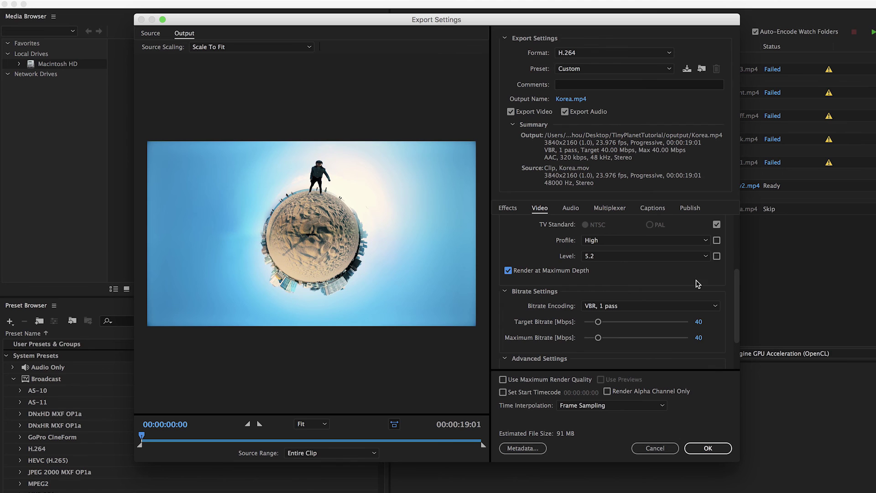
drag(739, 291, 735, 352)
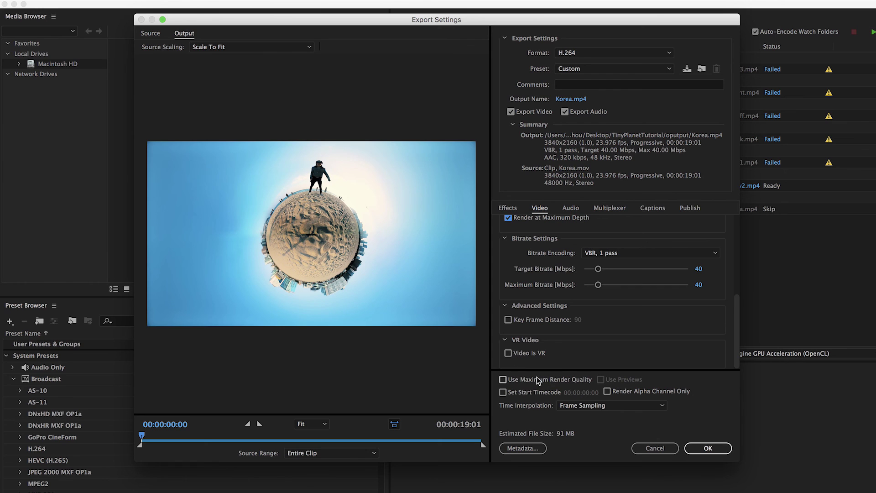
click(503, 380)
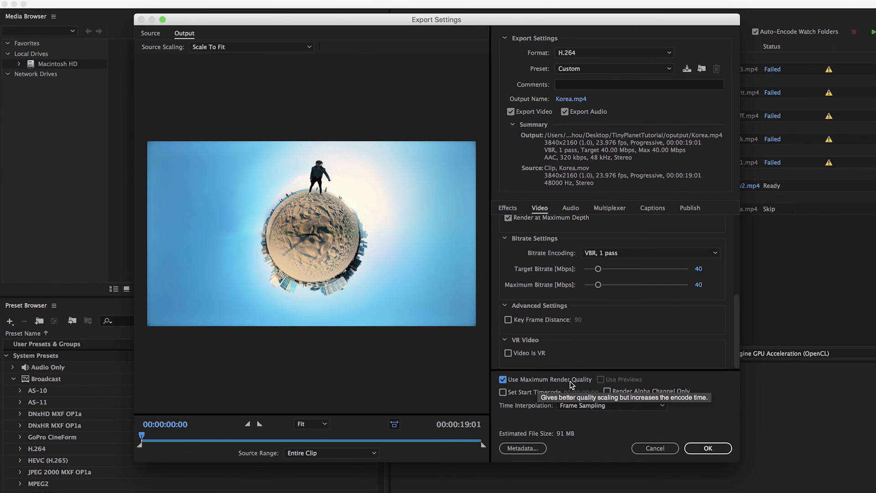
click(708, 448)
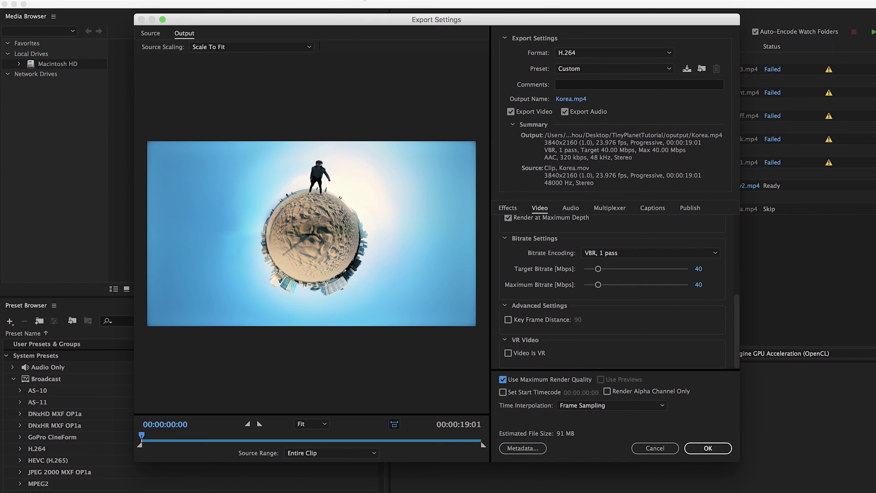
click(654, 451)
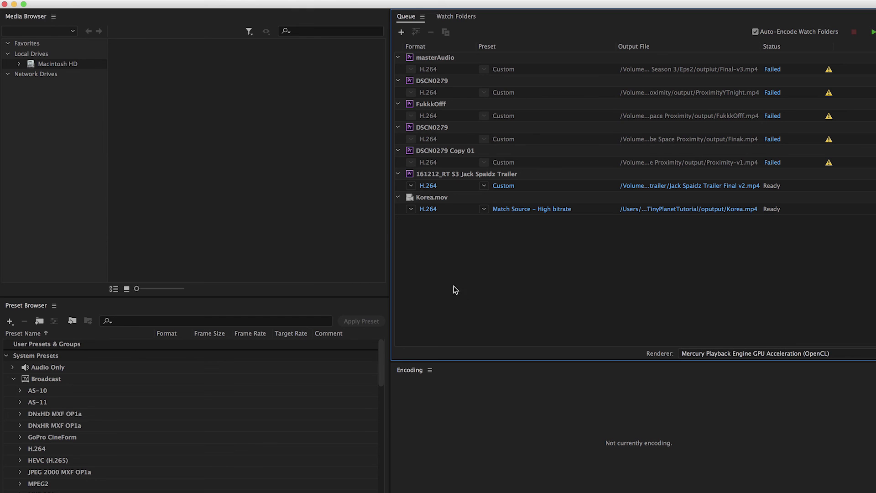
- Switch from Media Encoder back to After Effects from the Dock, showing Comp 1's tiny-planet preview
click(489, 479)
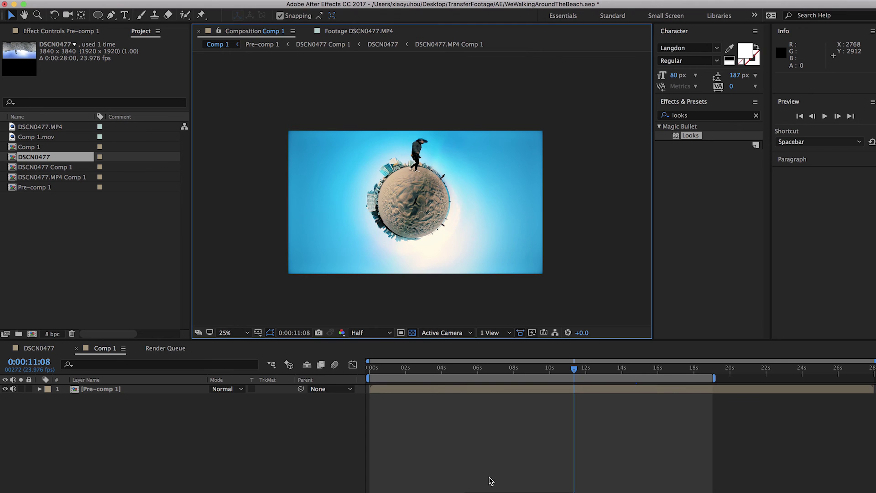